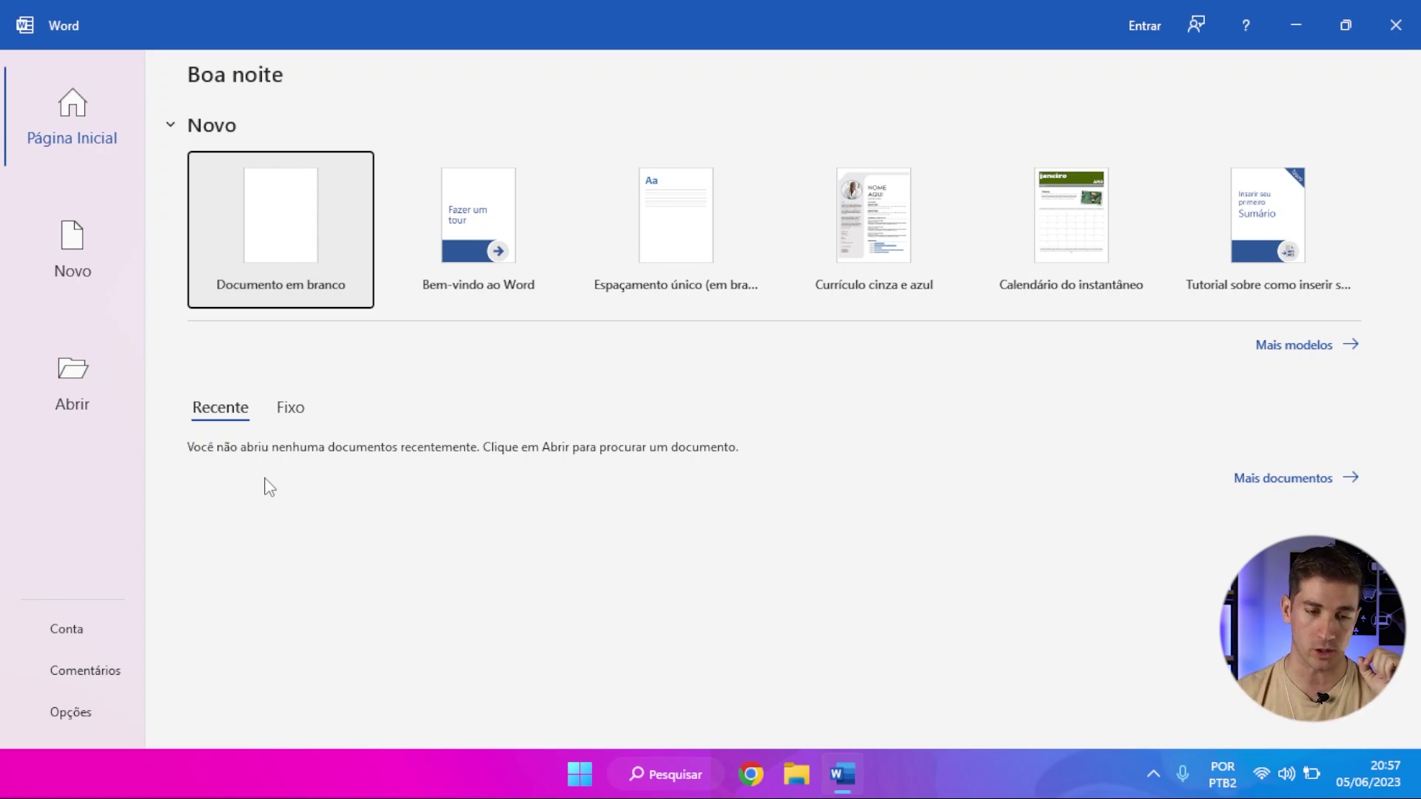
# - Look through the pinned documents, the new-document templates with their online search, and the recent folders available for opening
pyautogui.click(283, 426)
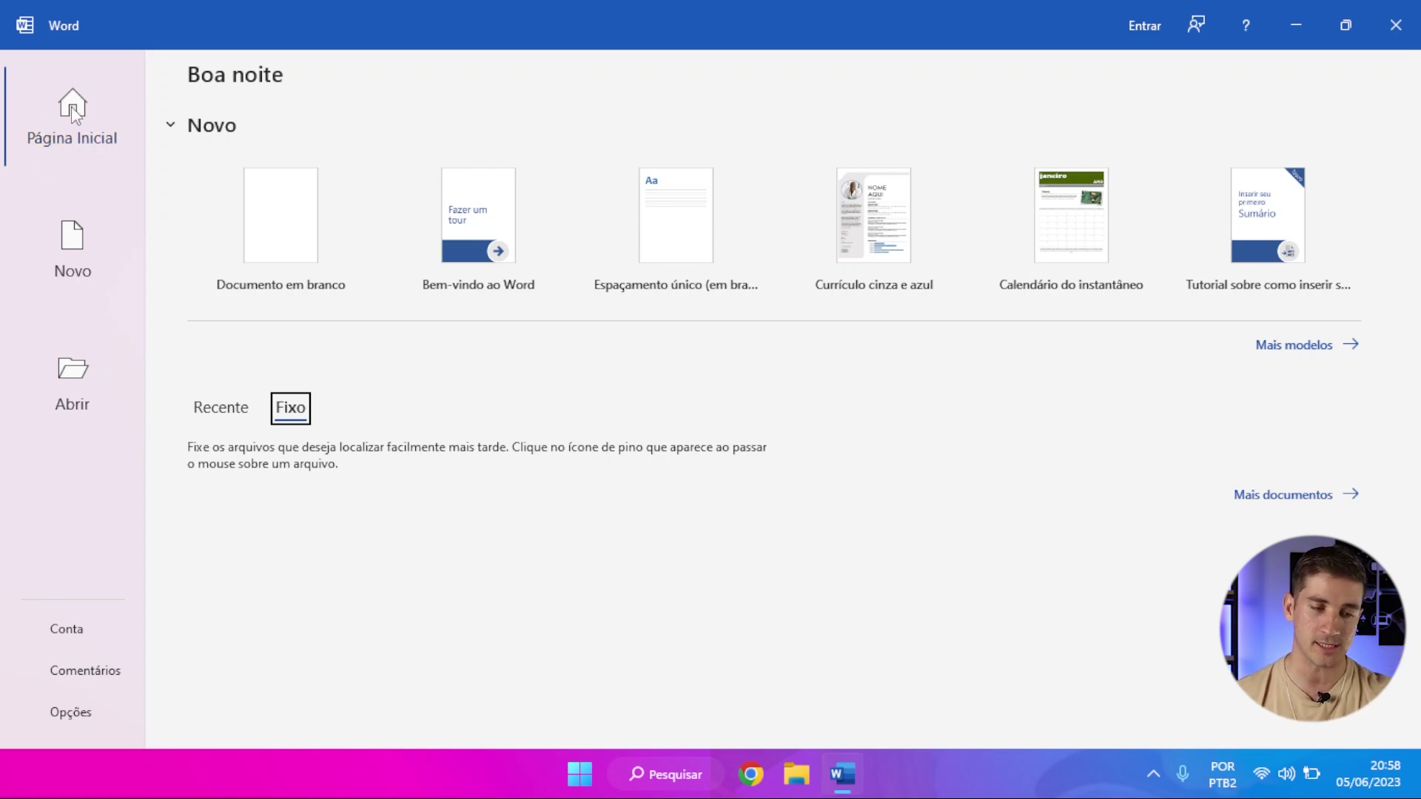
pyautogui.click(73, 237)
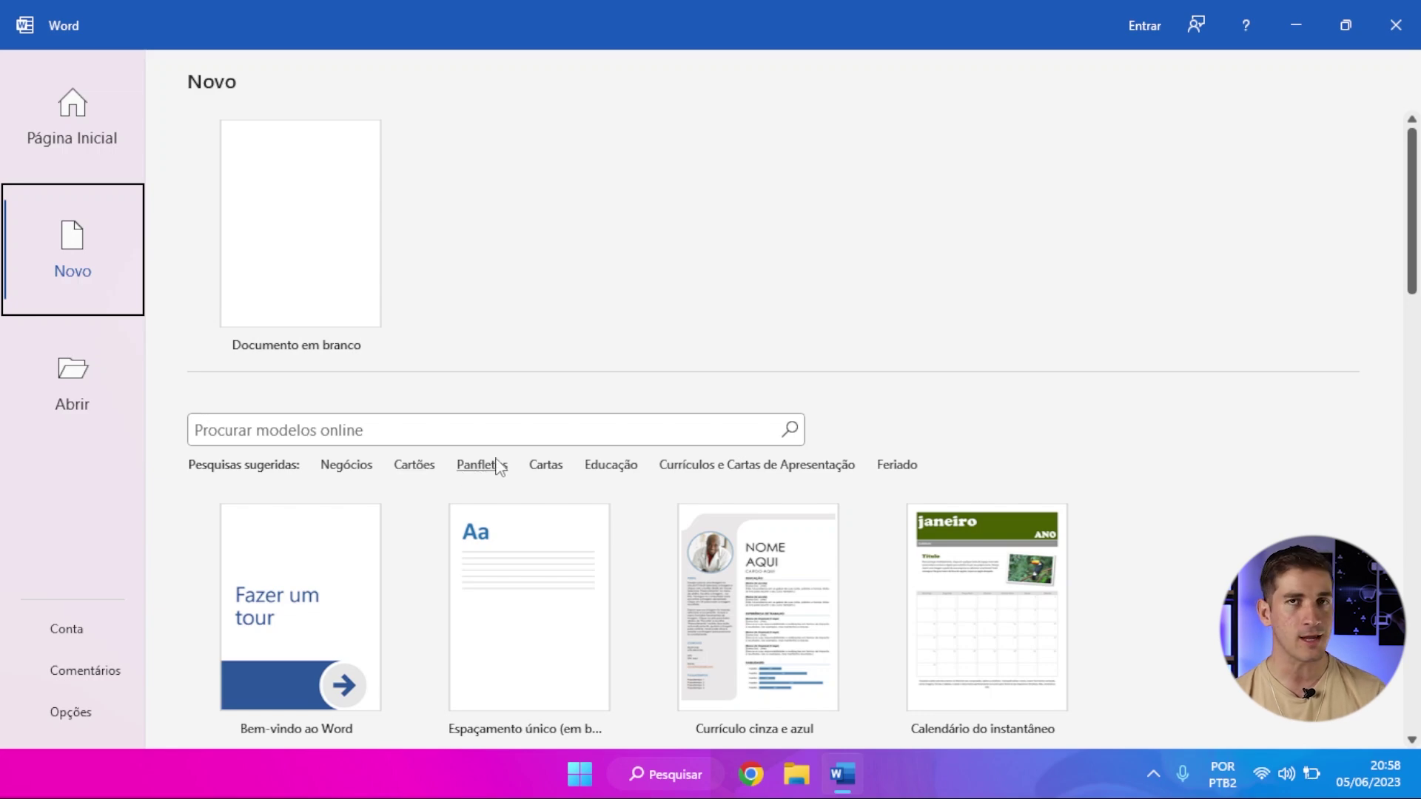
pyautogui.click(393, 434)
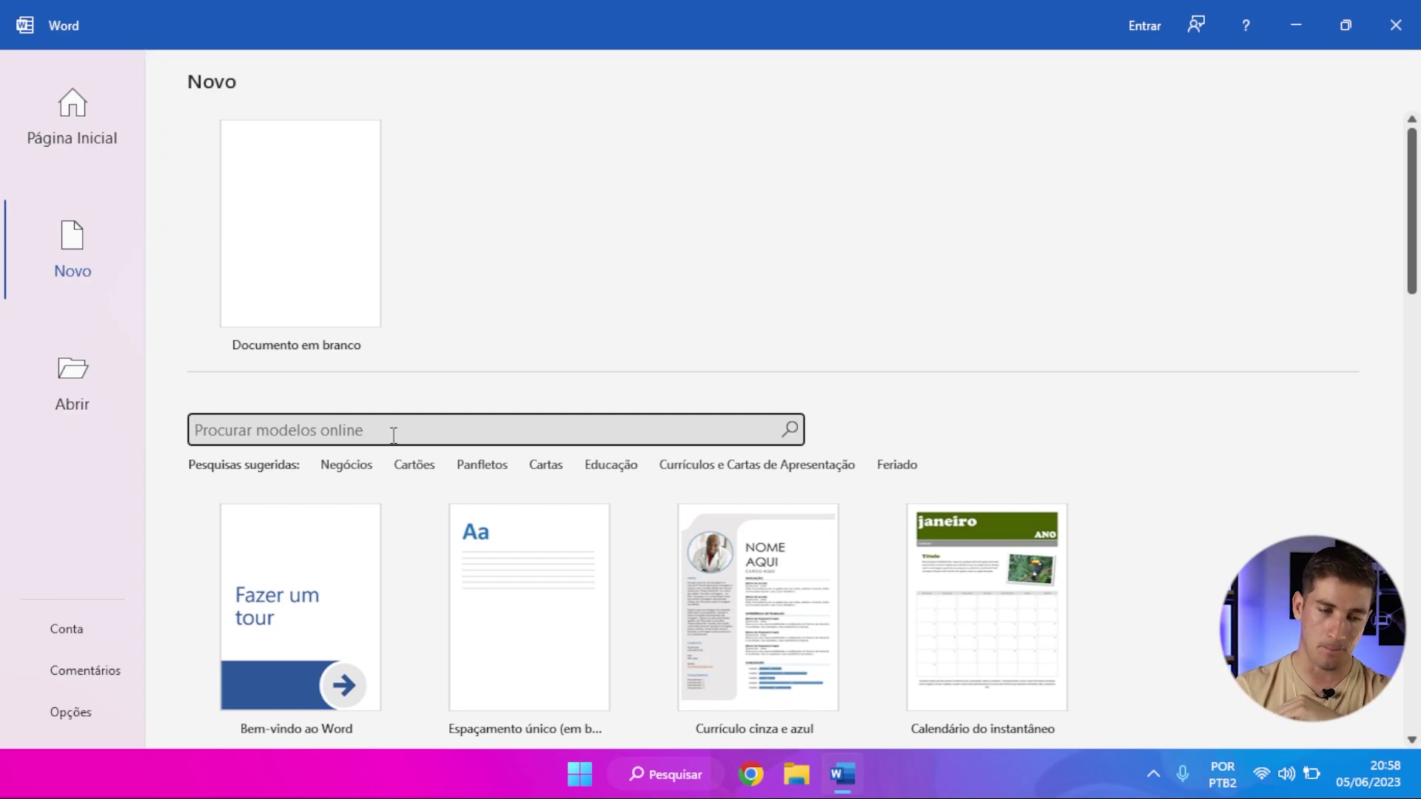
pyautogui.click(80, 379)
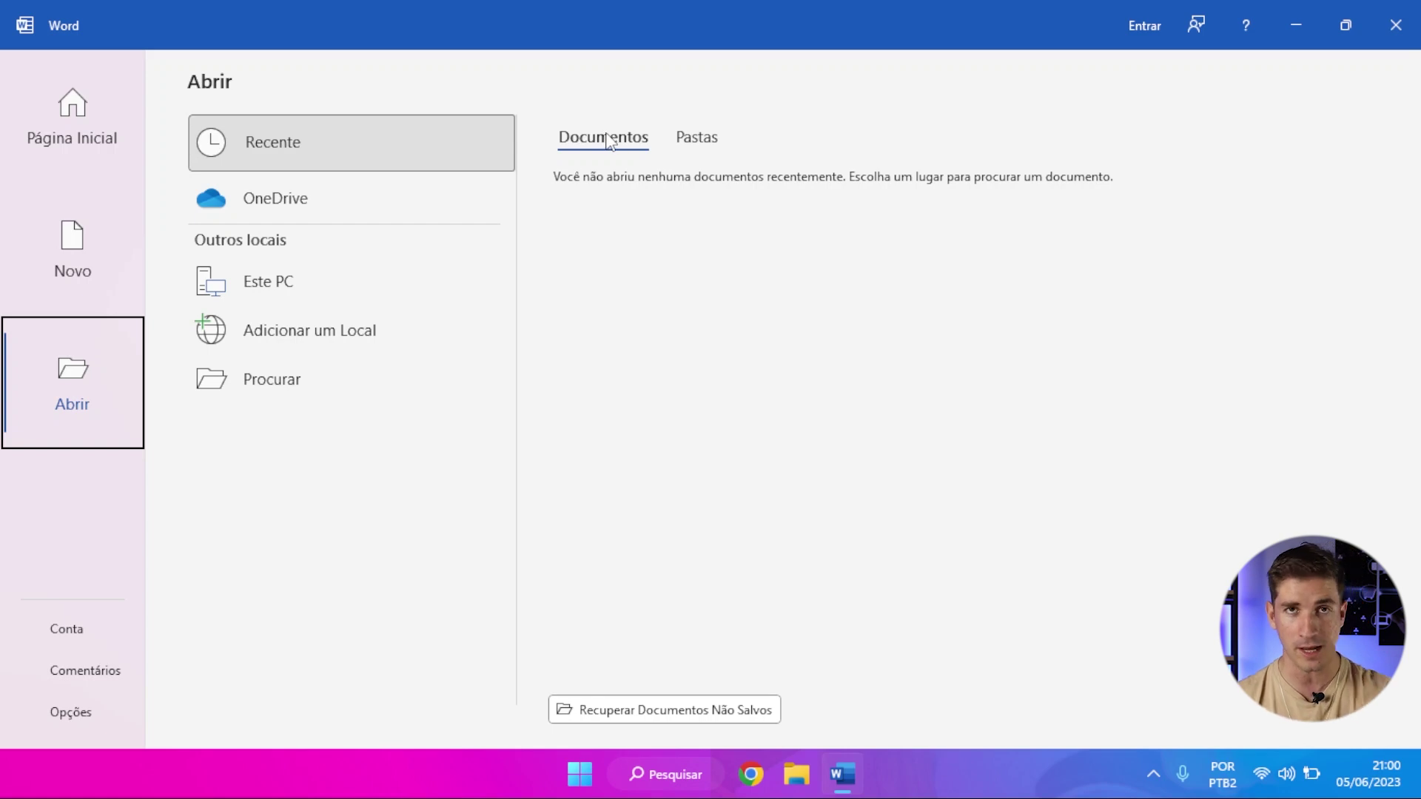
pyautogui.click(689, 141)
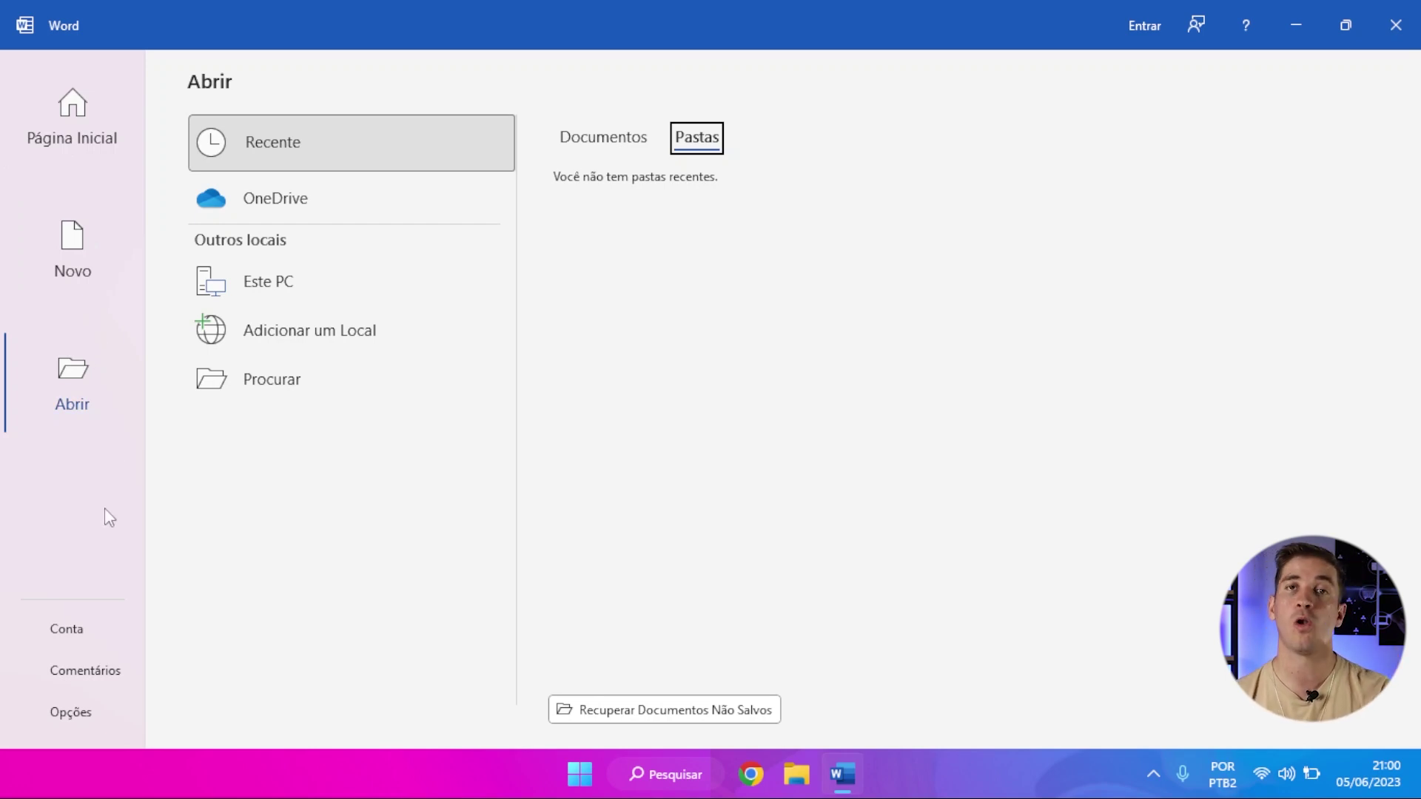
# - Review the account information and the available Office themes, keeping the Colorido theme
pyautogui.click(69, 626)
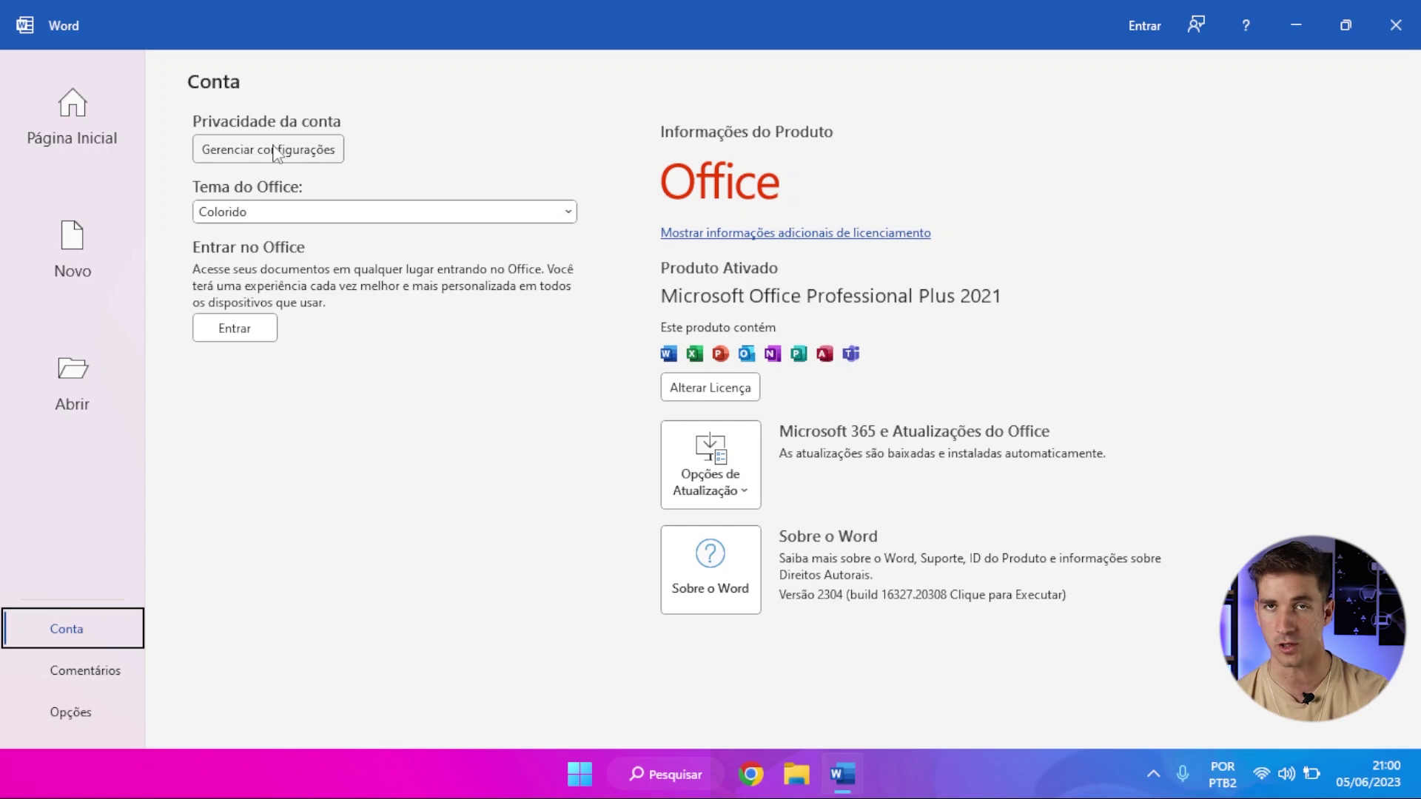
pyautogui.click(343, 211)
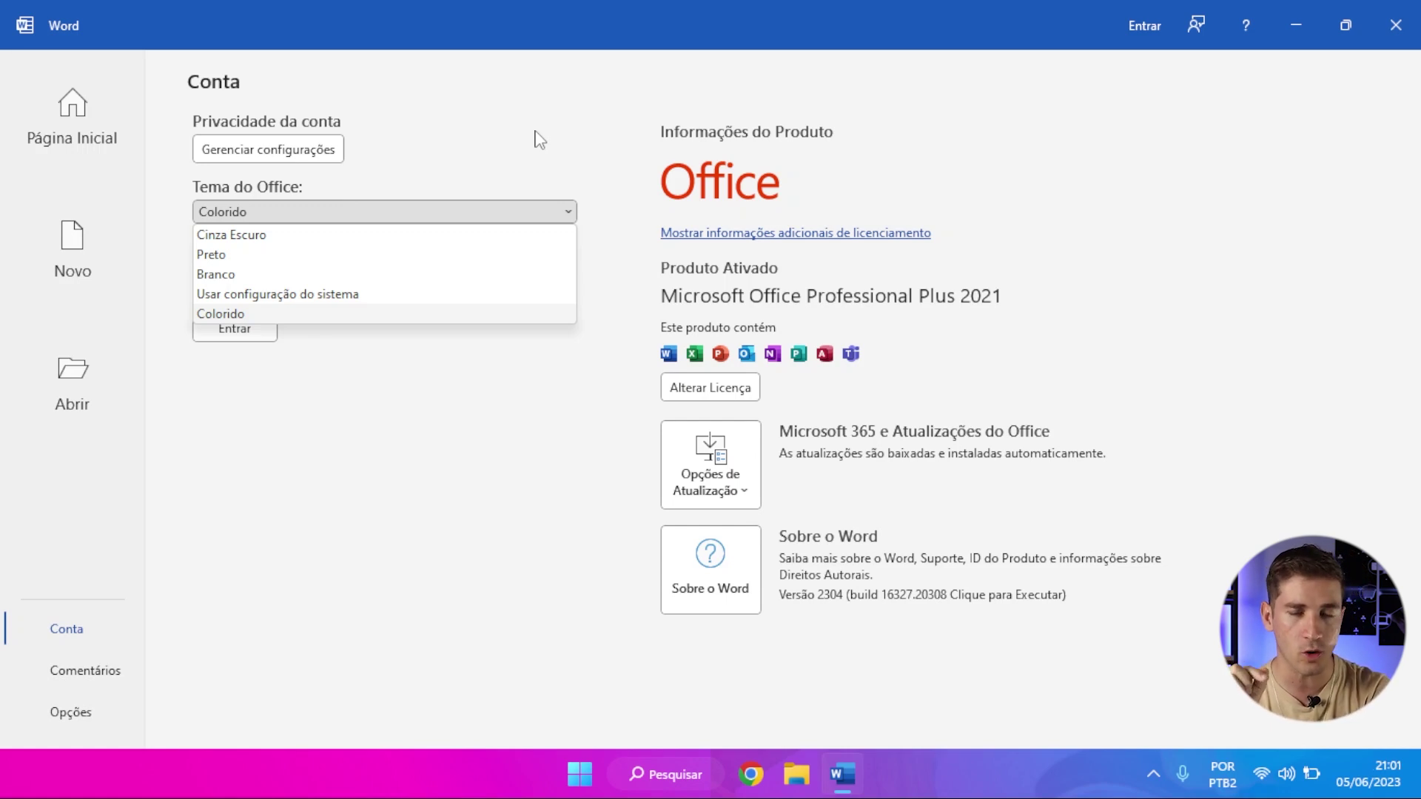
pyautogui.press('Escape')
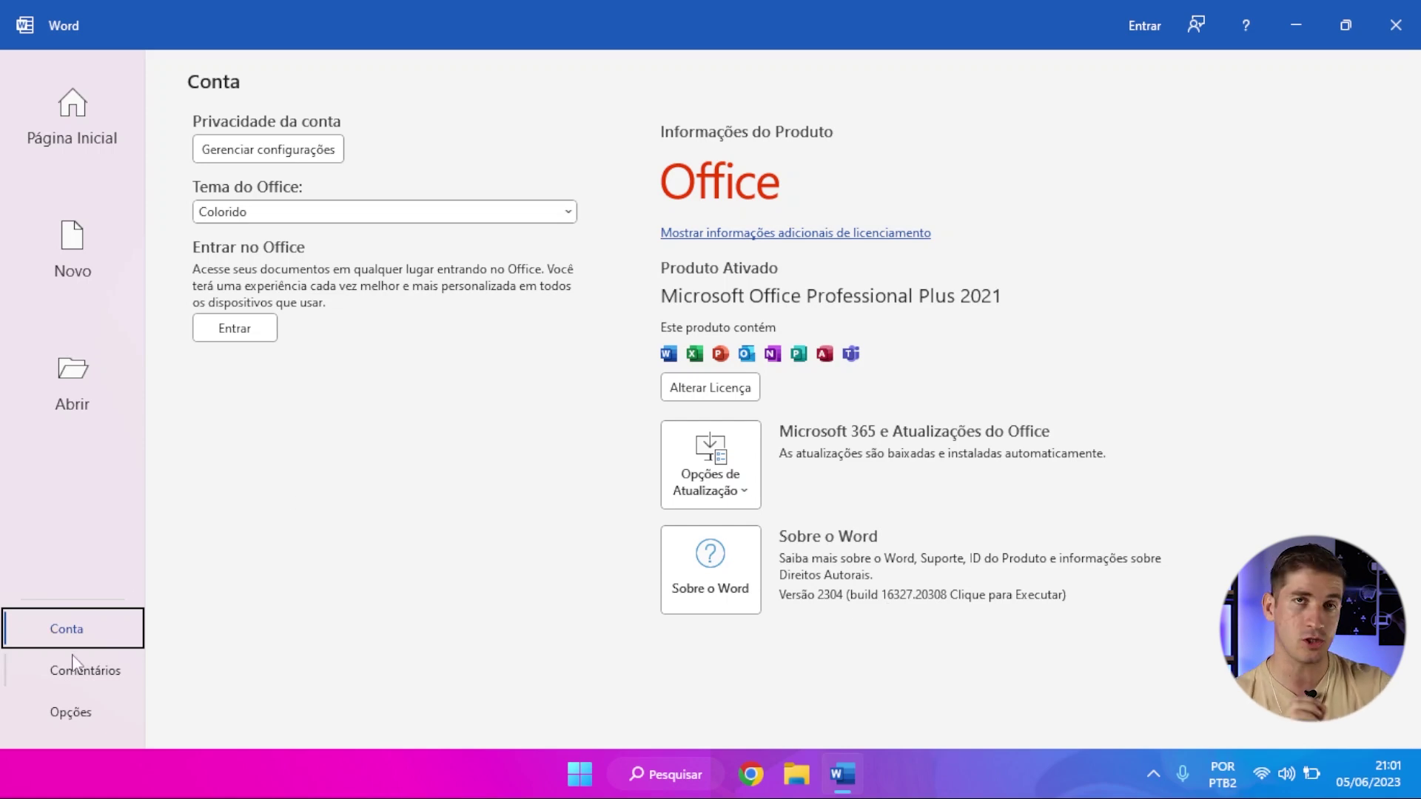
# - Review the feedback choices and the general Word options, and close the options dialog
pyautogui.click(87, 674)
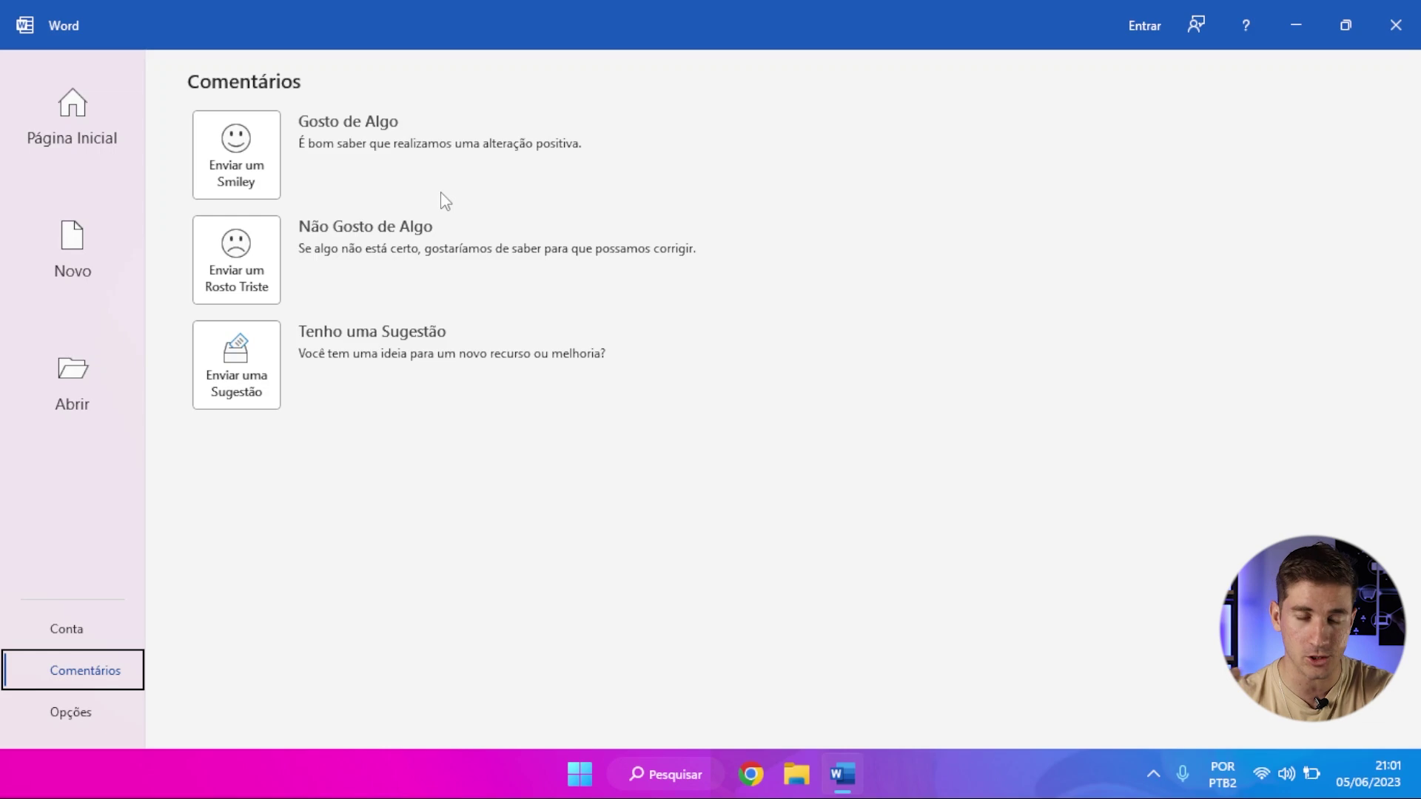
pyautogui.click(71, 709)
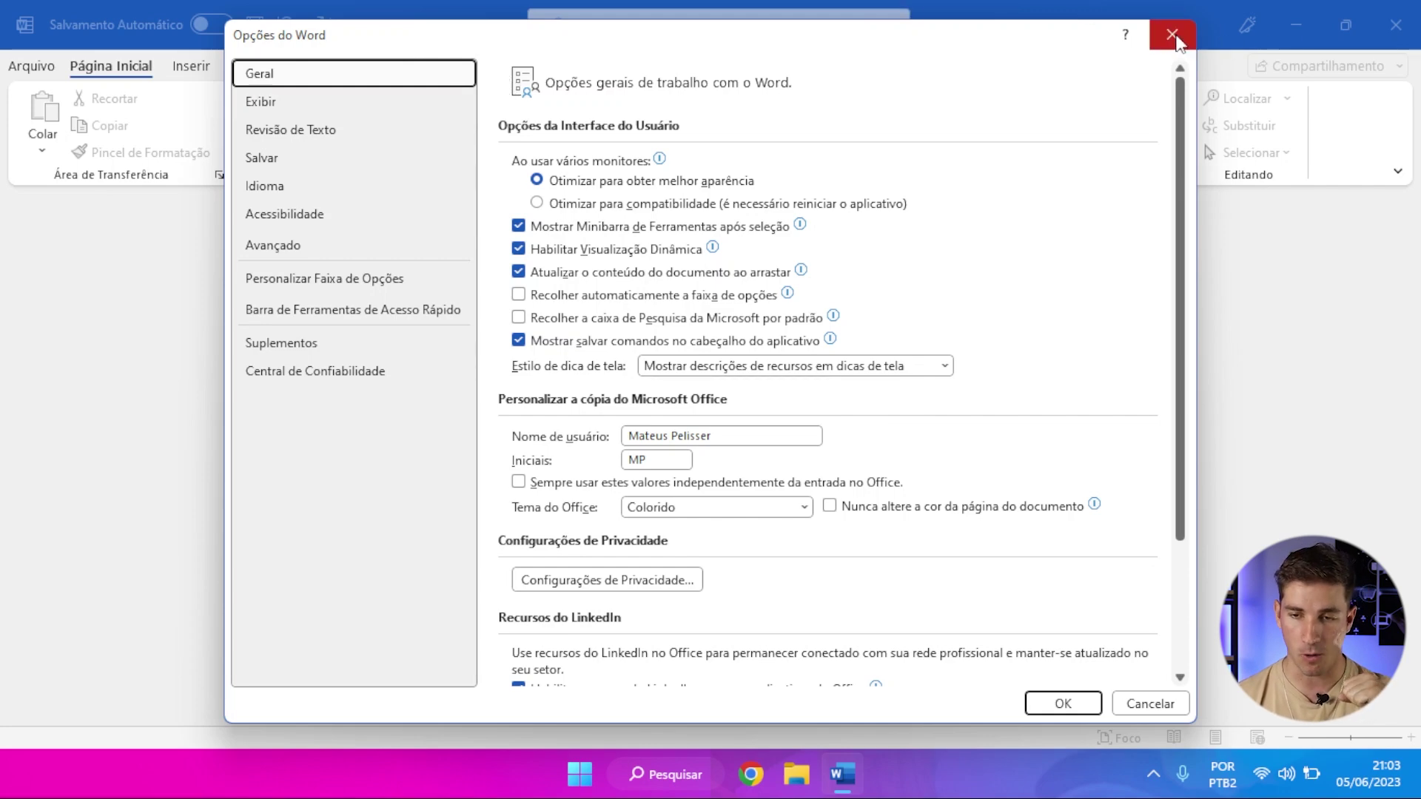
pyautogui.click(1174, 36)
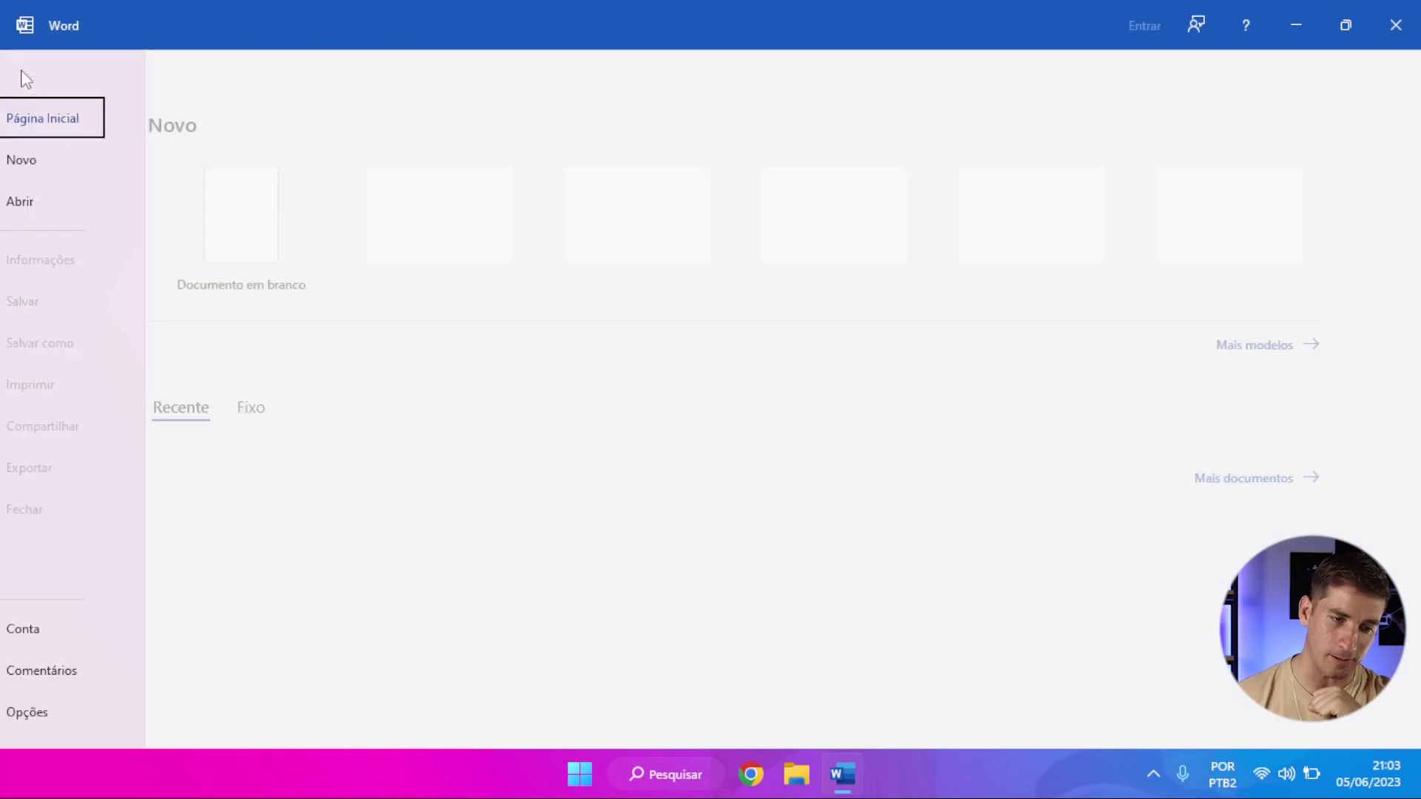
# - Create a new blank document from the start page
pyautogui.click(24, 69)
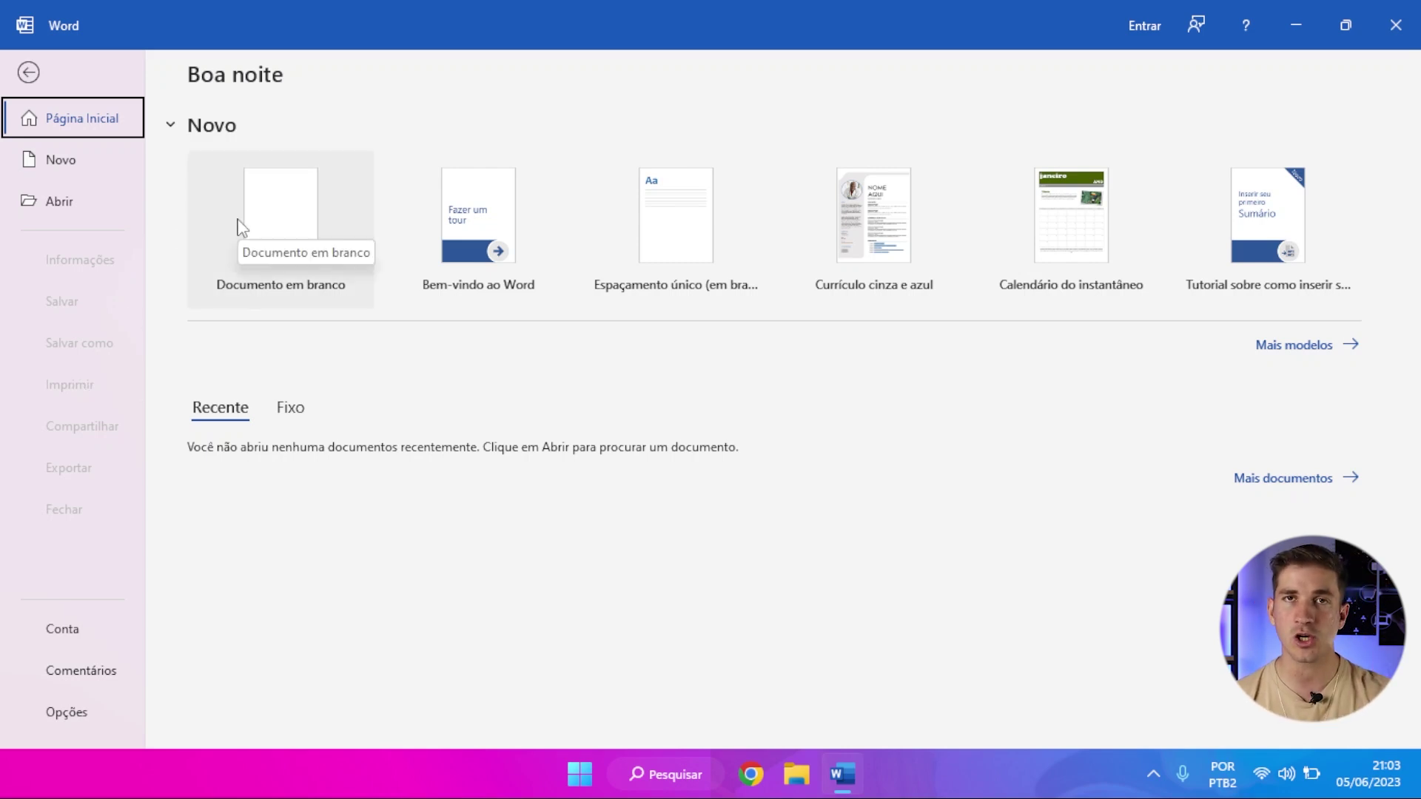
pyautogui.click(269, 225)
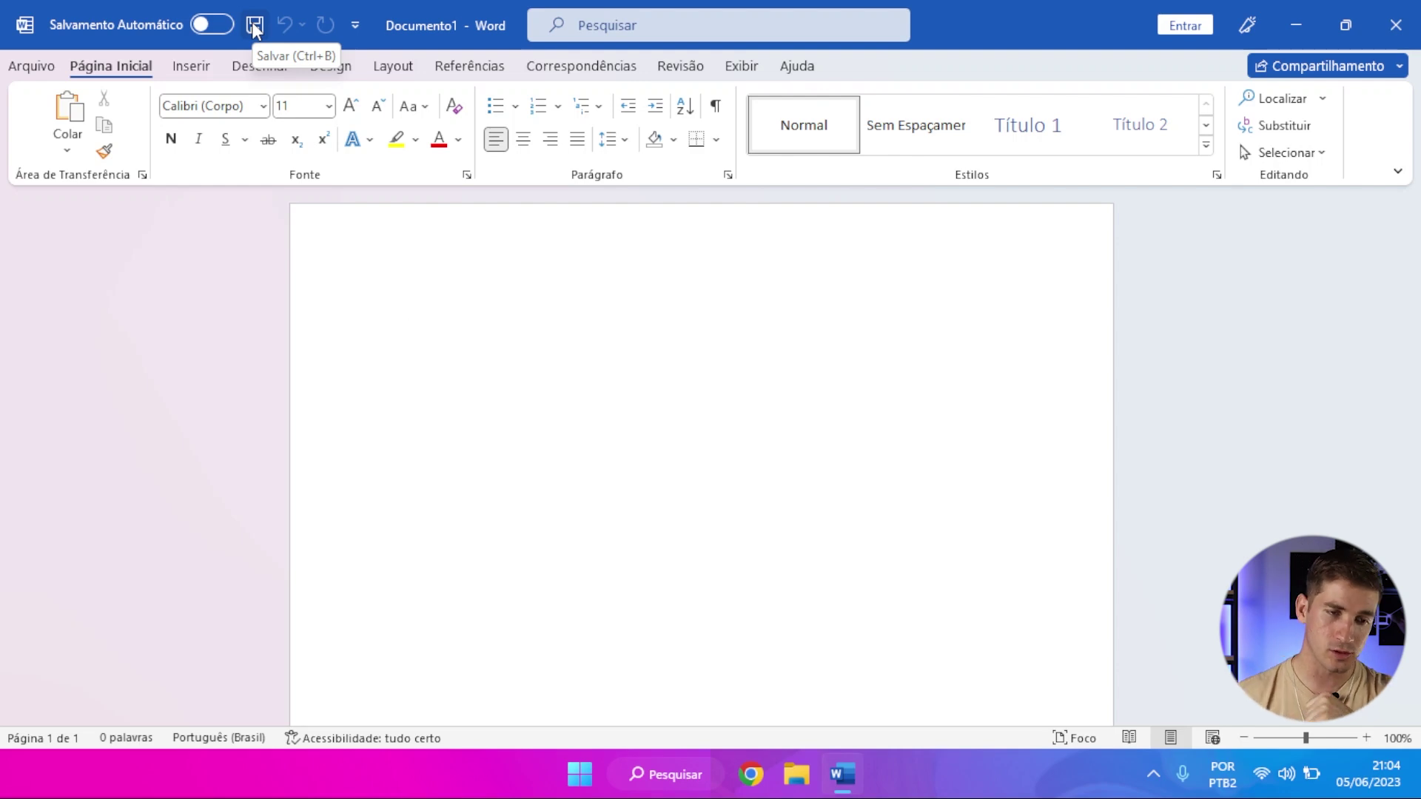
# - Check the window control commands and the locations offered for saving the document, and return to the blank page
pyautogui.click(29, 28)
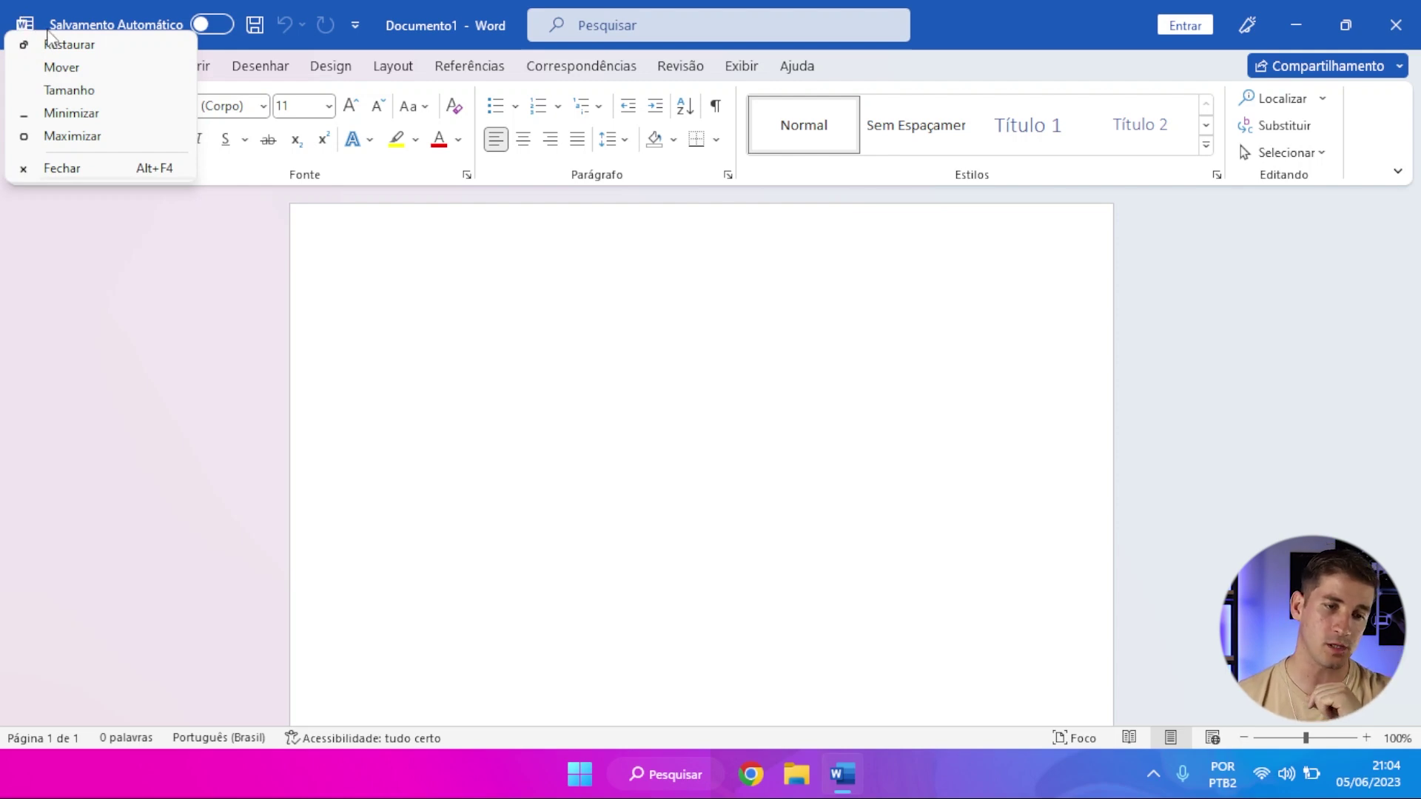
pyautogui.click(69, 137)
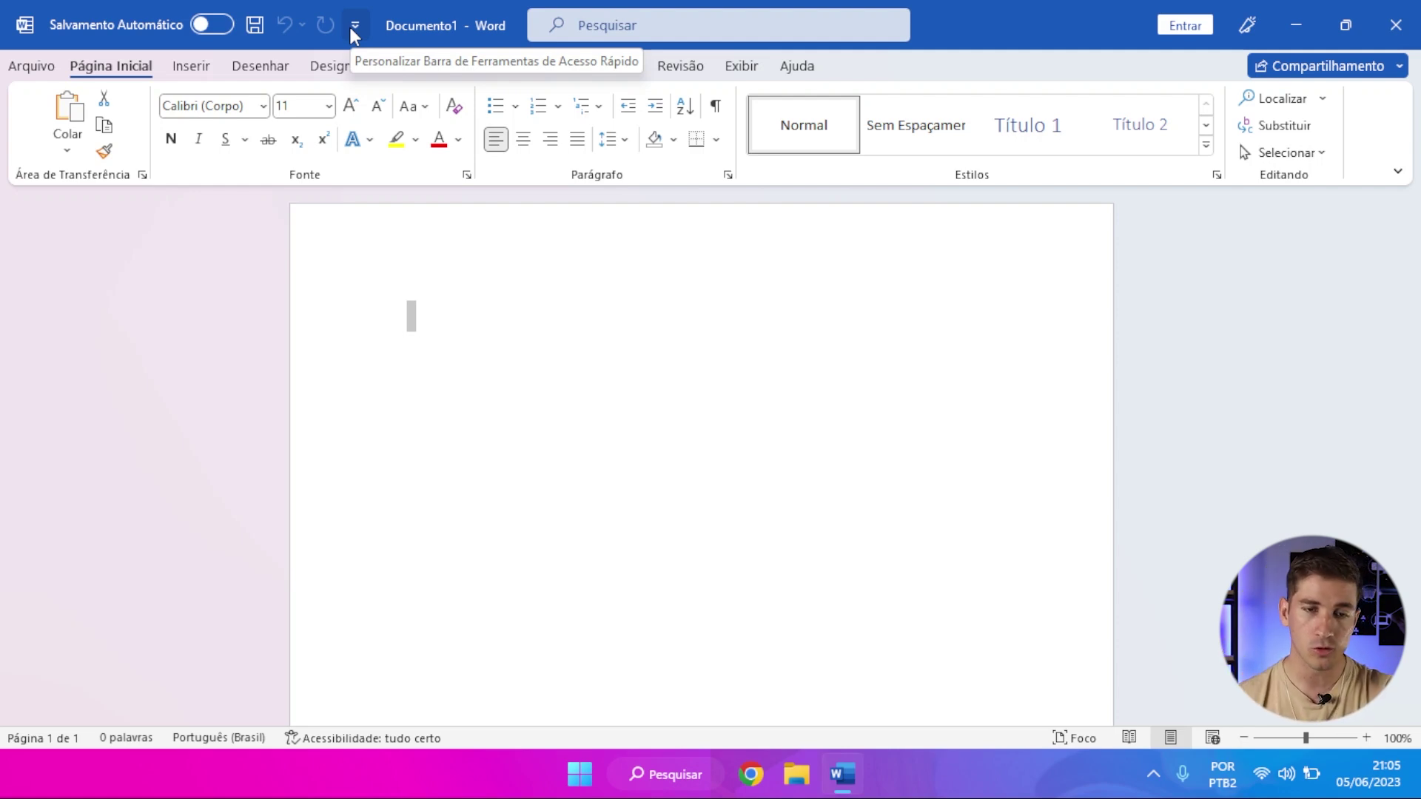
pyautogui.hotkey('ctrl', 's')
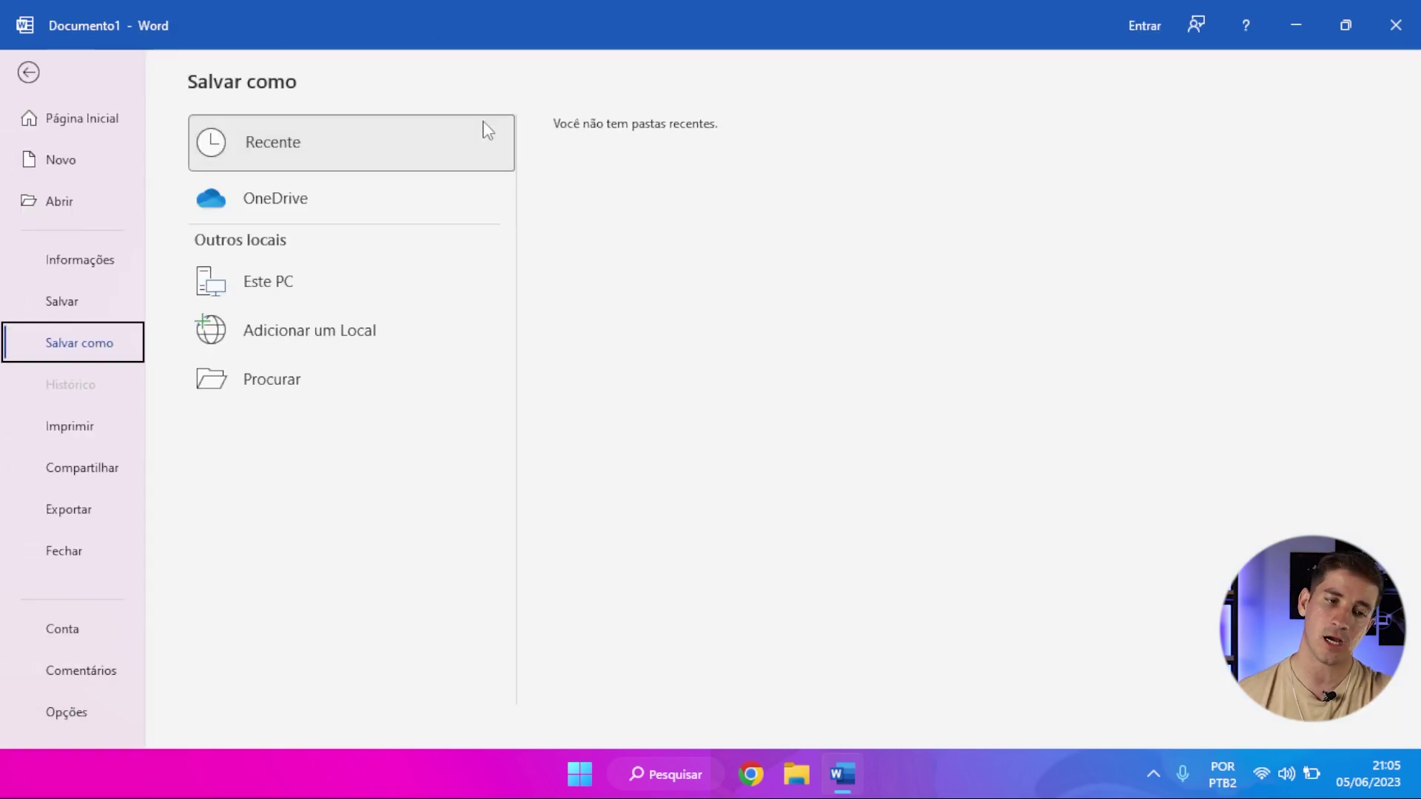
pyautogui.click(30, 74)
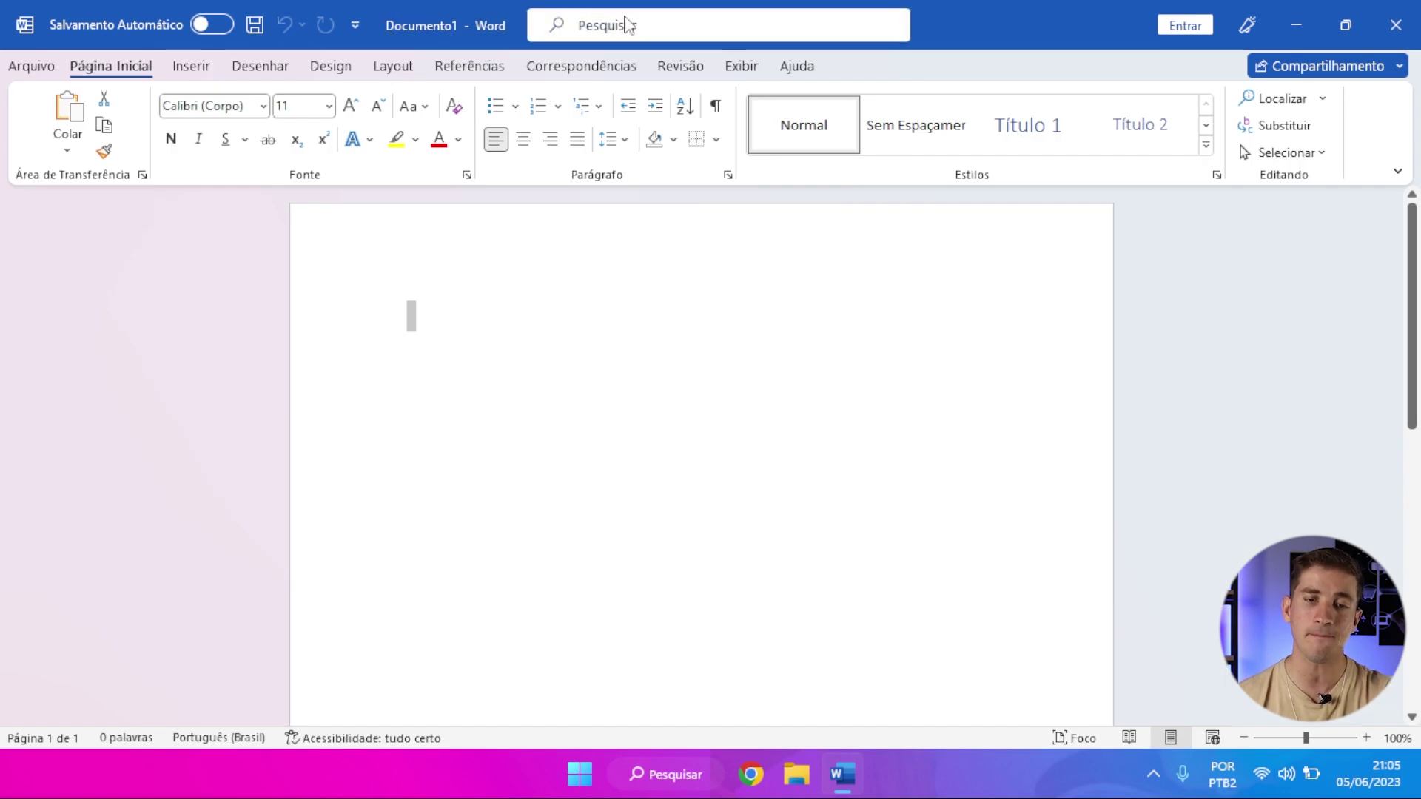
# - View the recent and suggested actions offered by the document search box, and dismiss them
pyautogui.click(625, 25)
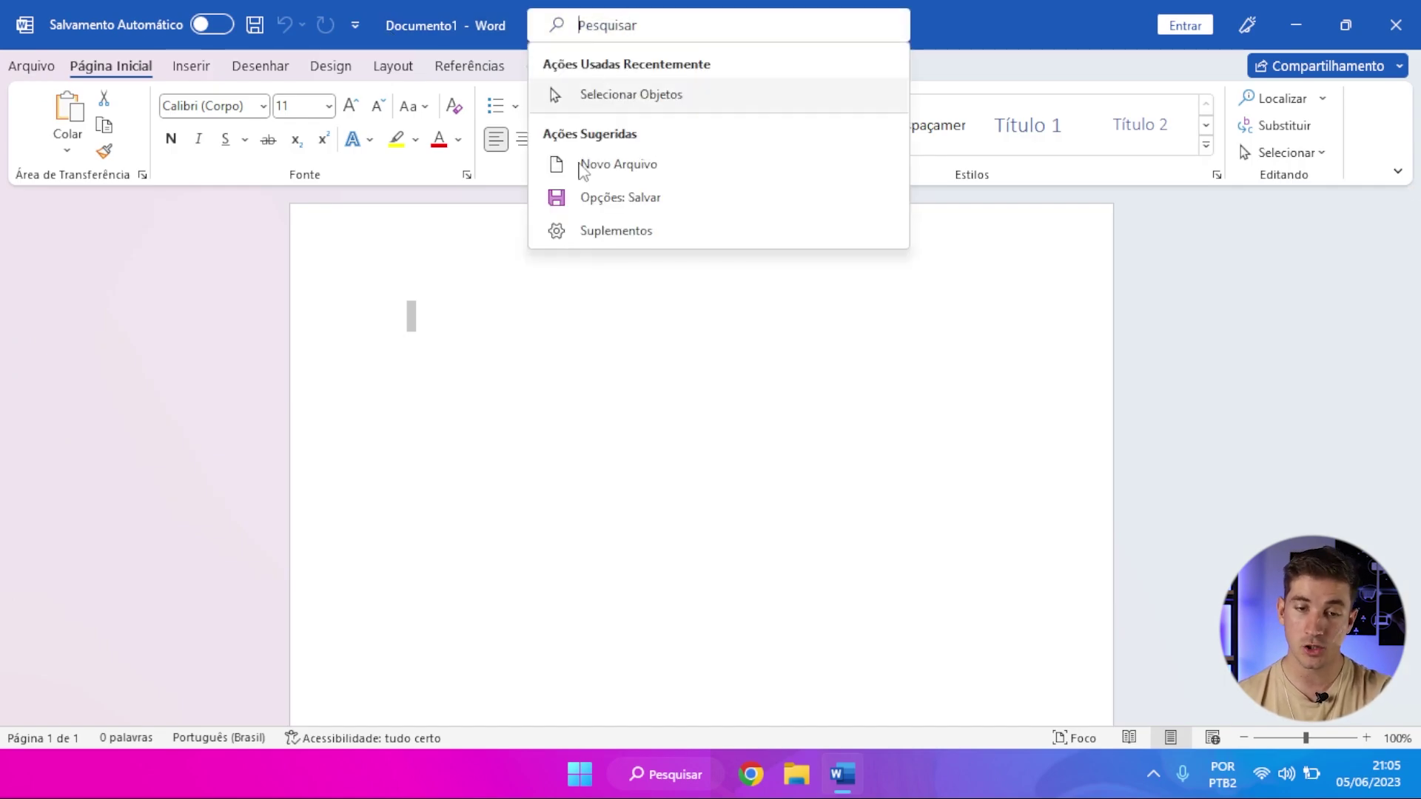
pyautogui.click(477, 344)
pyautogui.click(655, 34)
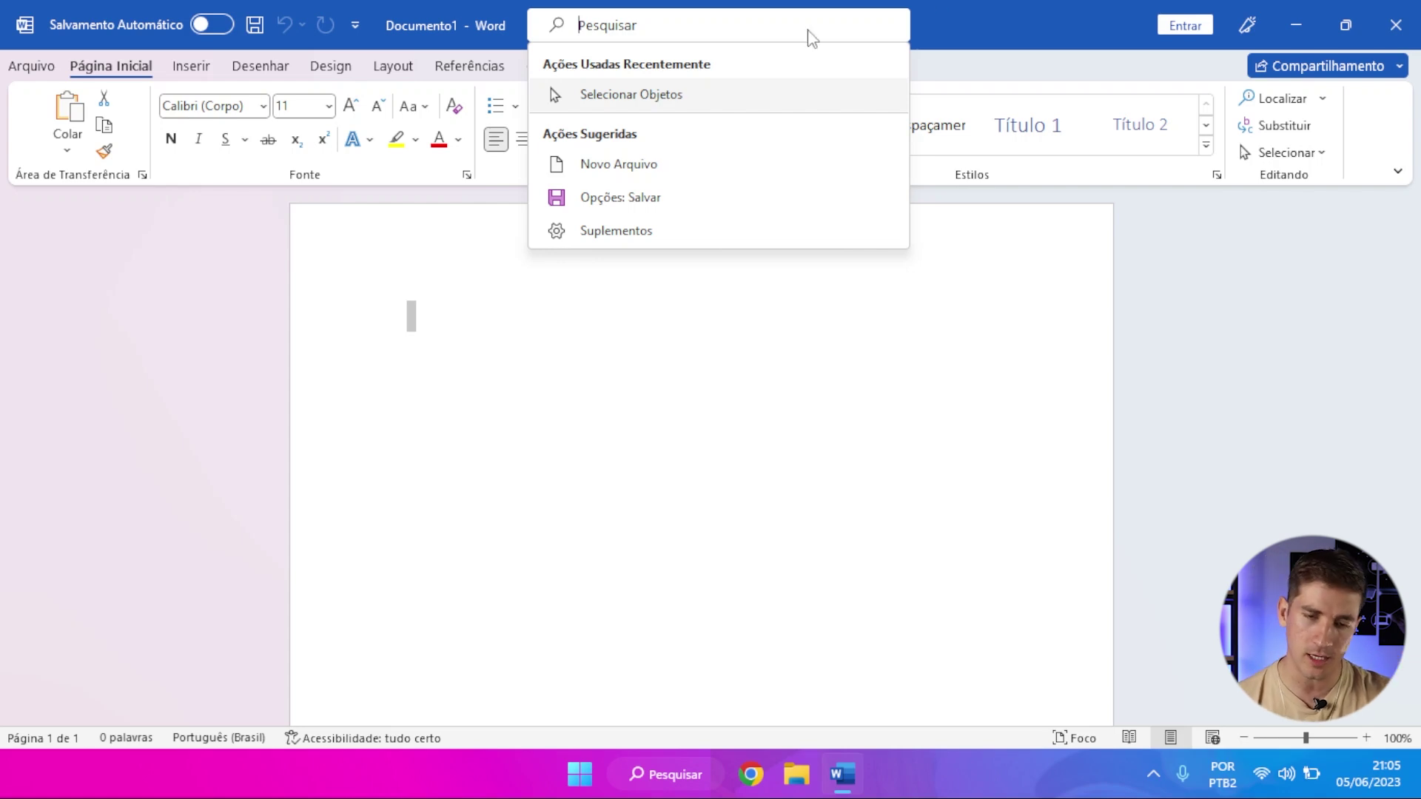
pyautogui.click(1022, 9)
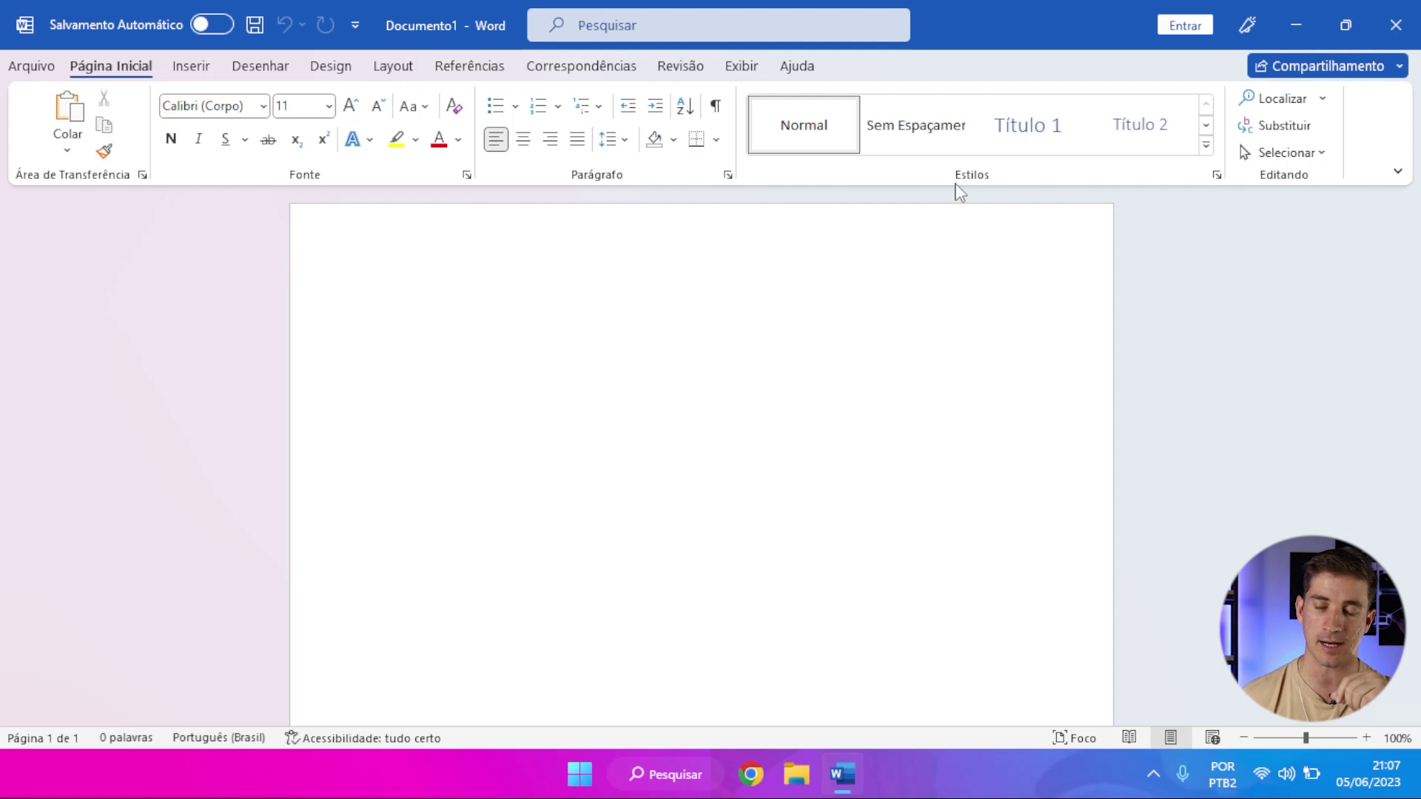
# - Browse the gallery of text styles and the display options for the ribbon
pyautogui.click(1206, 125)
pyautogui.click(1206, 127)
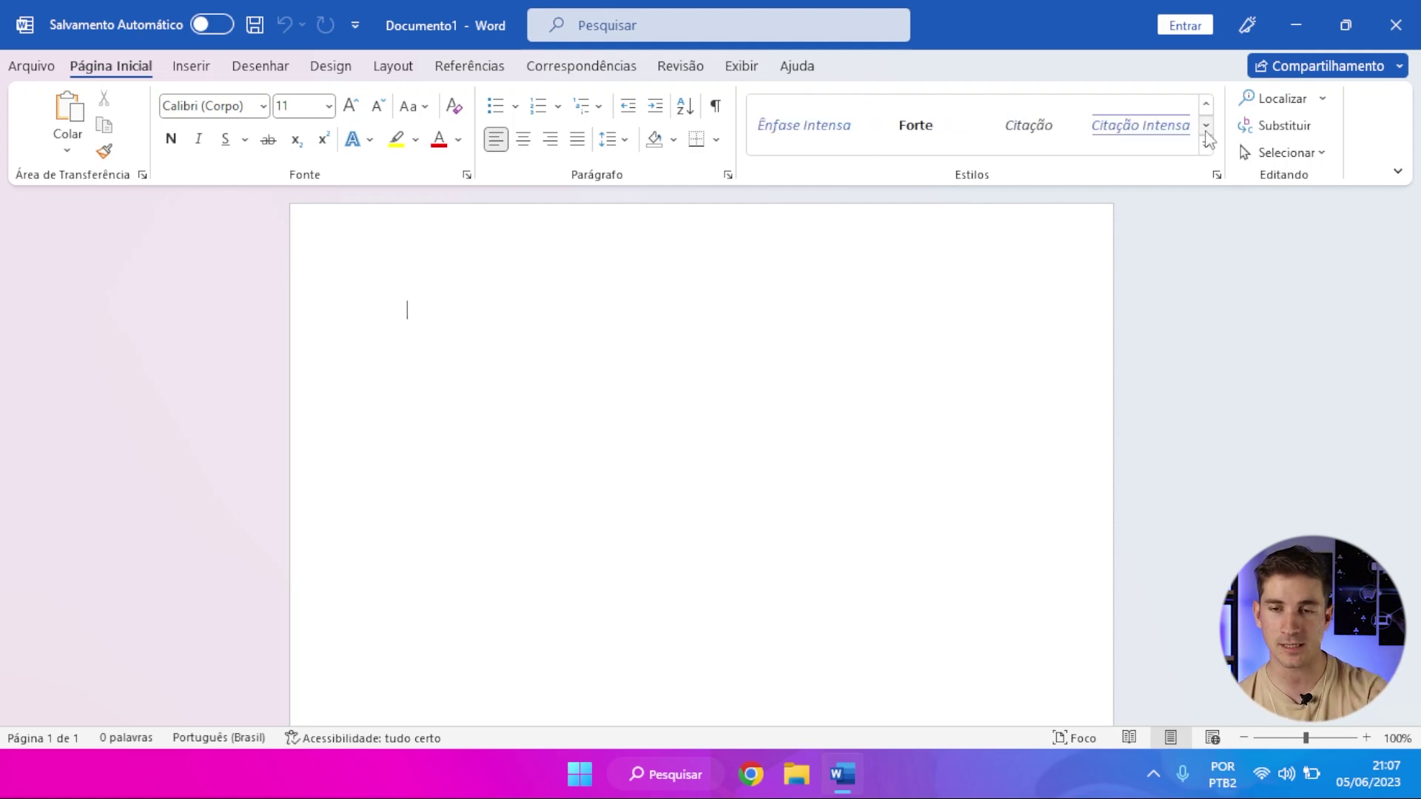
pyautogui.scroll(2, 1208, 120)
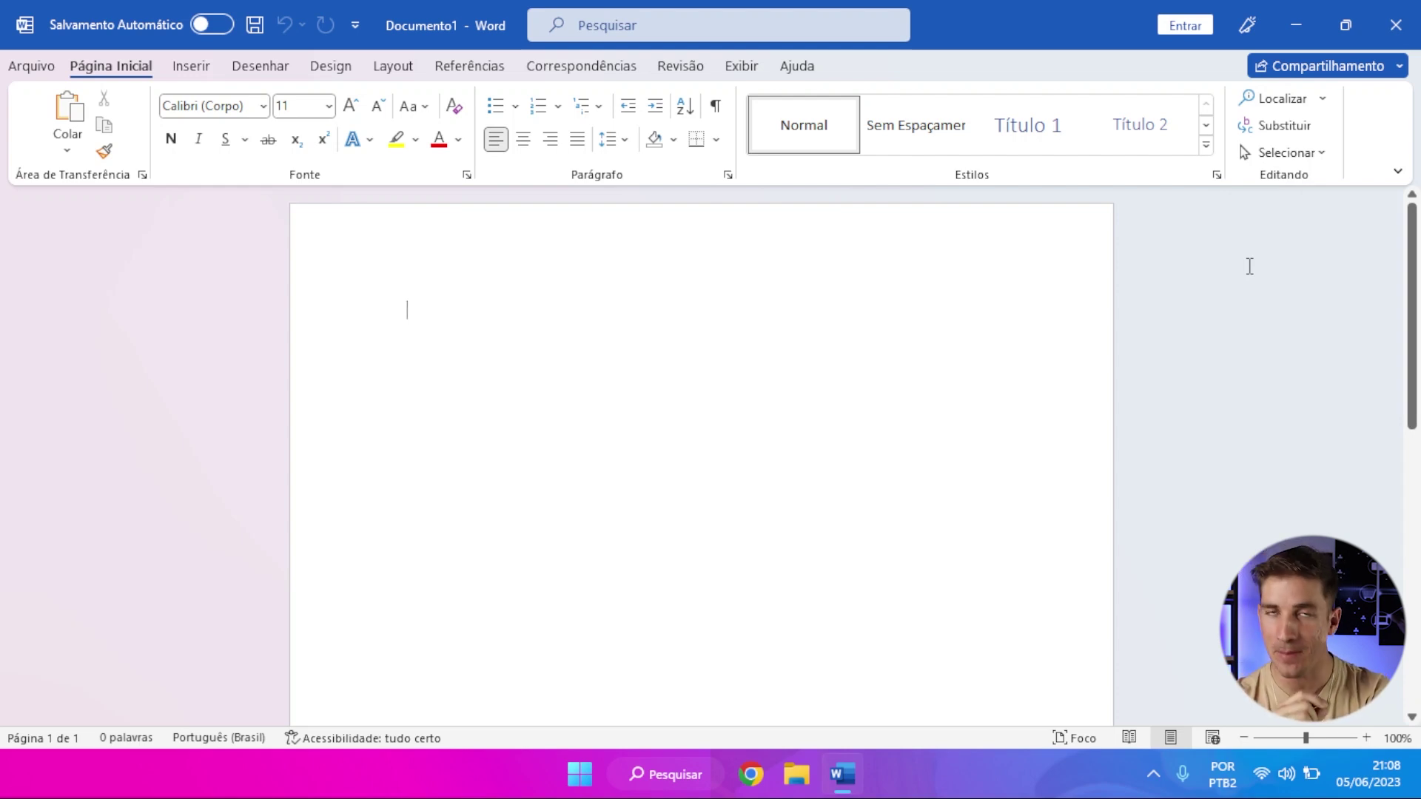
pyautogui.click(1397, 174)
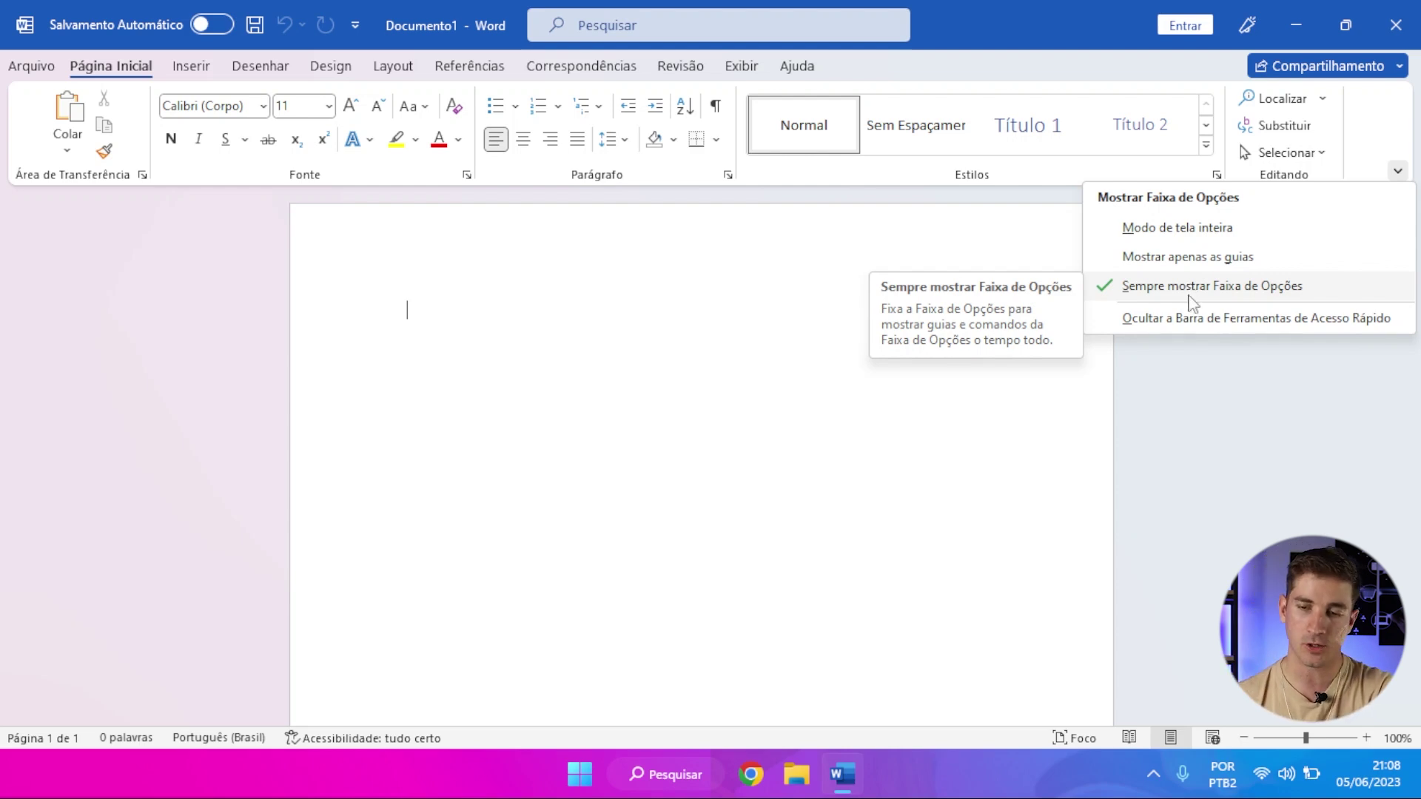
pyautogui.click(1187, 356)
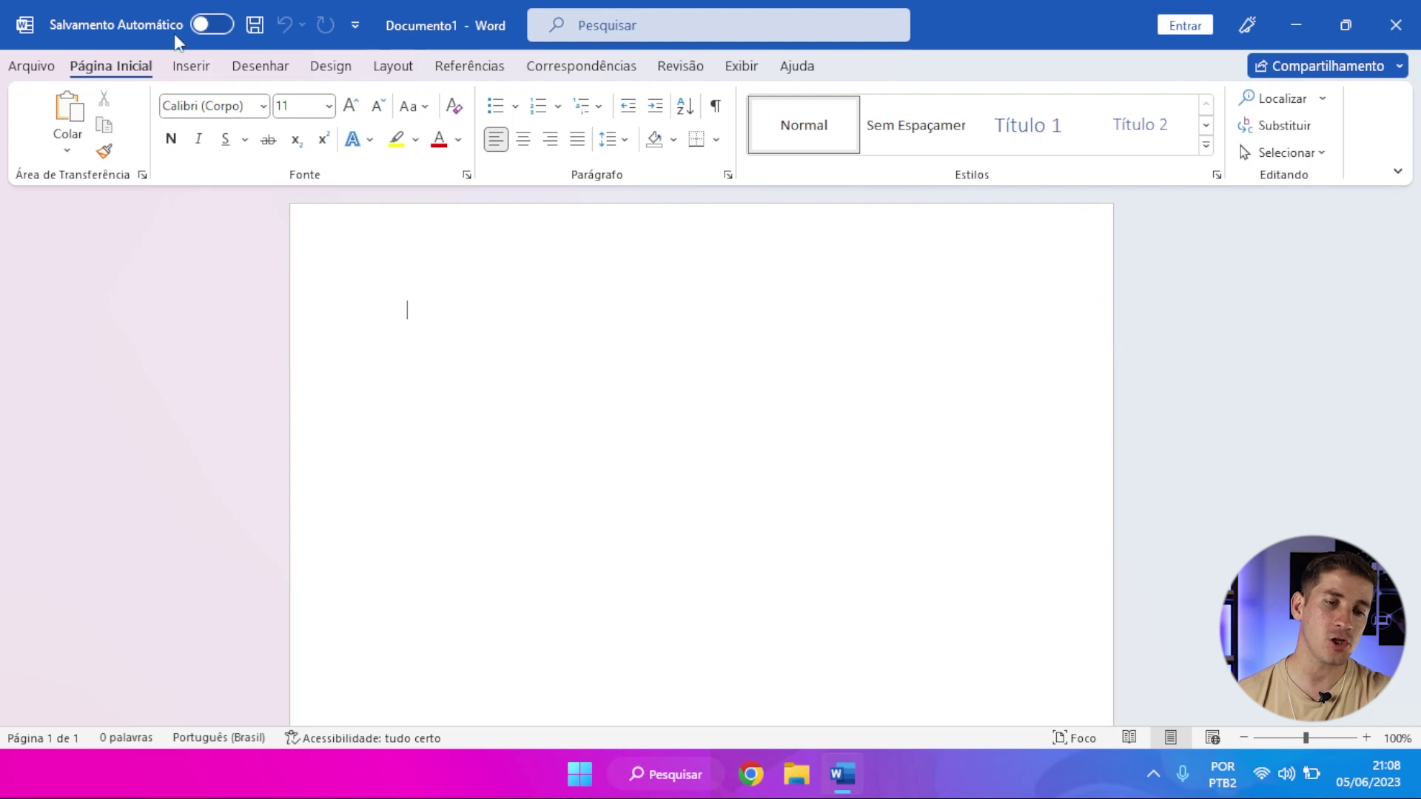
# - Examine the commands for inserting, drawing, document design, page layout, references, mailings and review
pyautogui.click(189, 68)
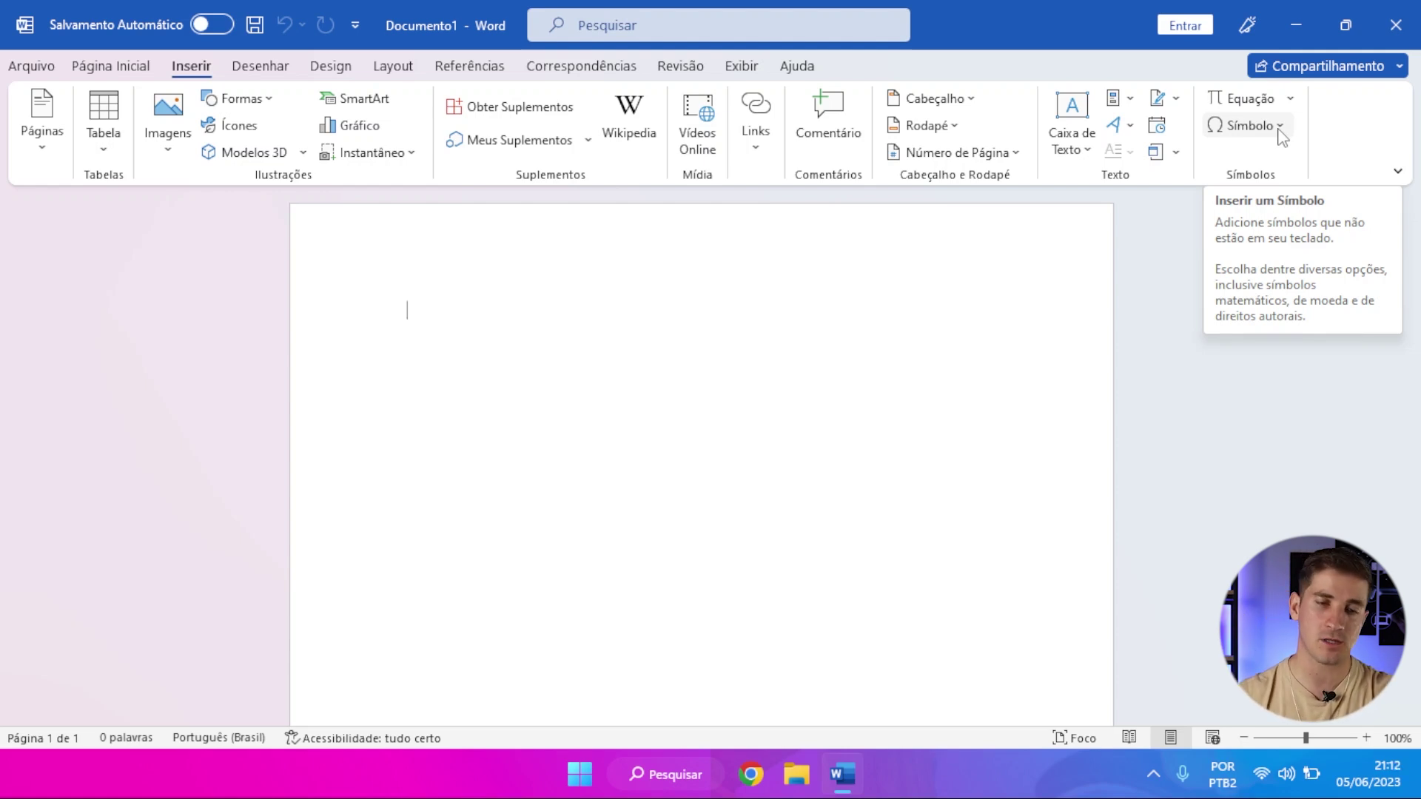
pyautogui.click(263, 74)
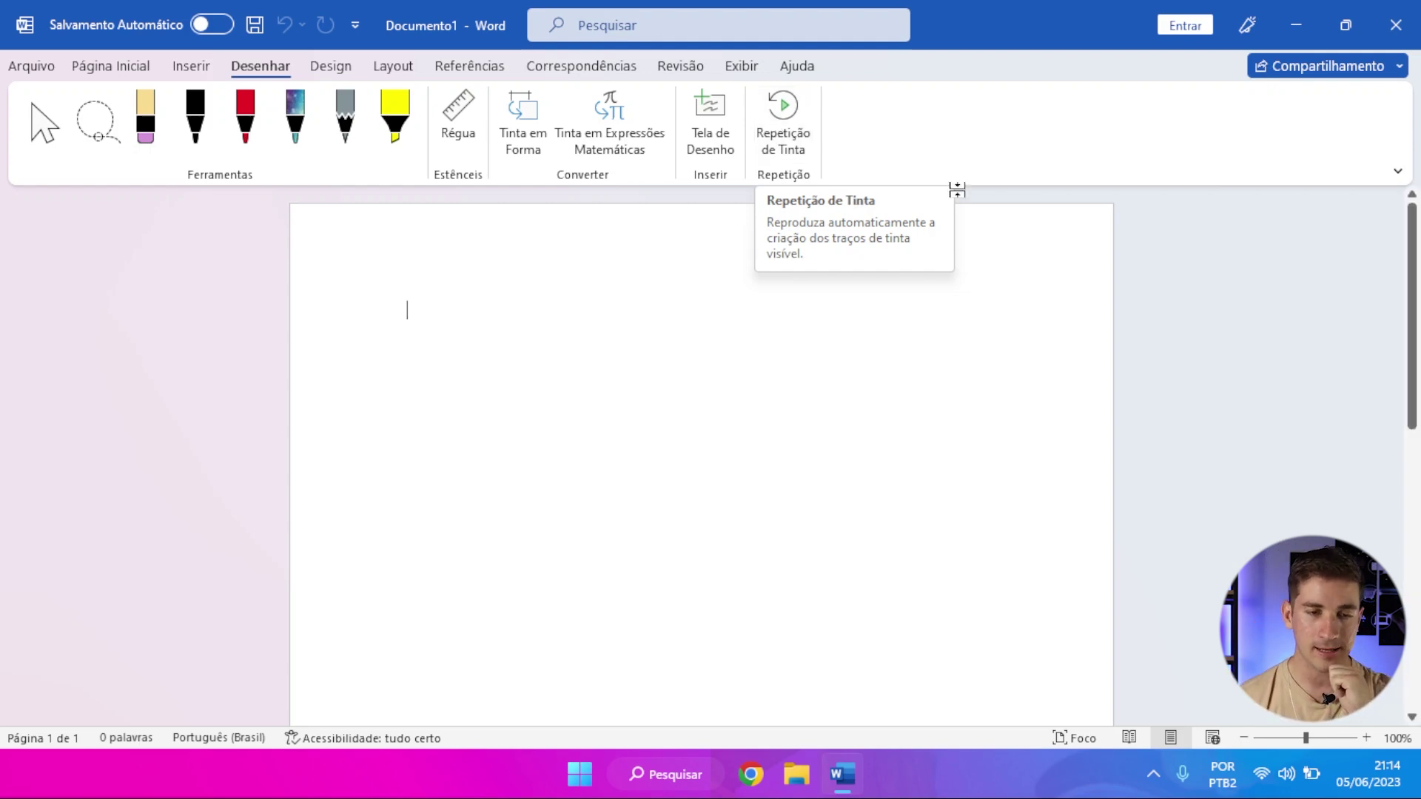
pyautogui.click(330, 67)
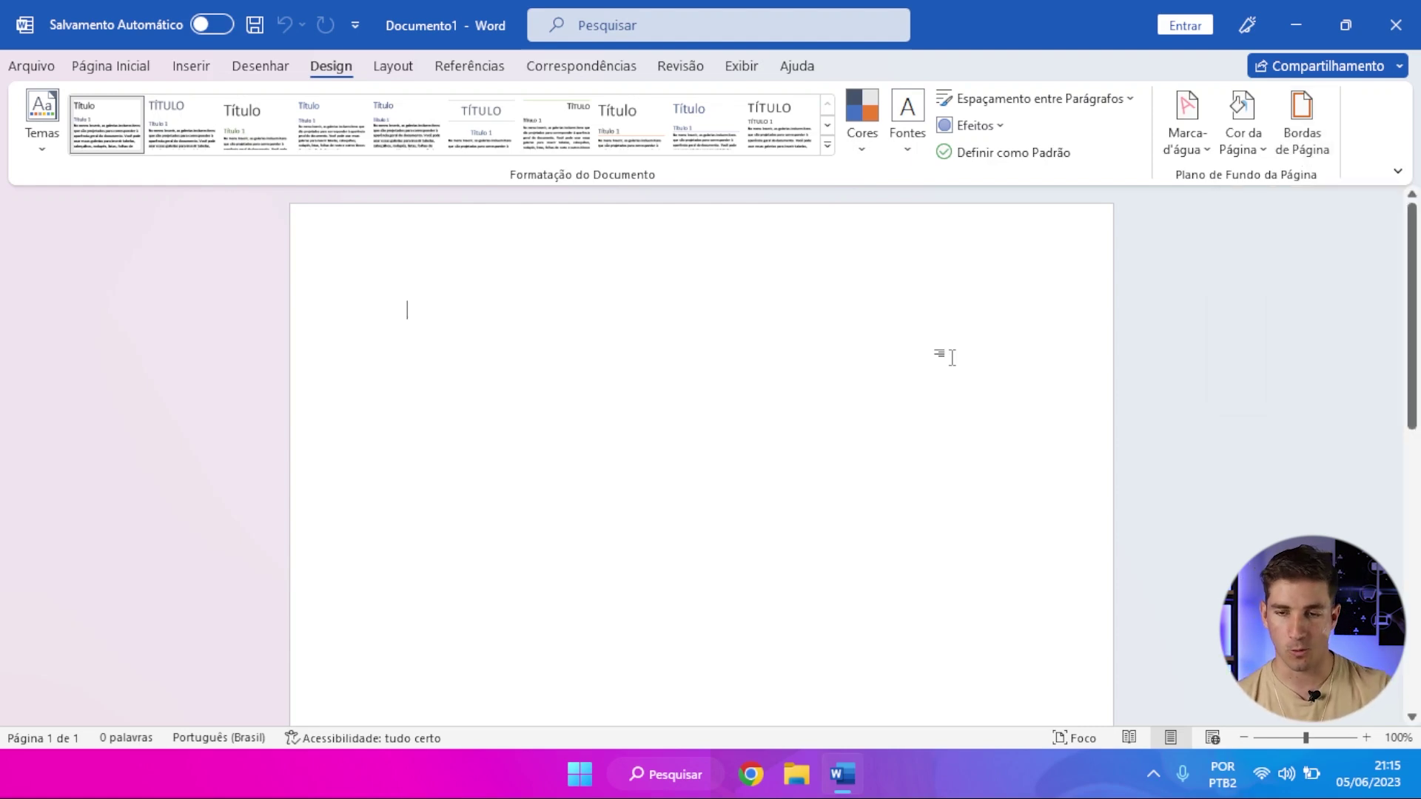
pyautogui.click(382, 72)
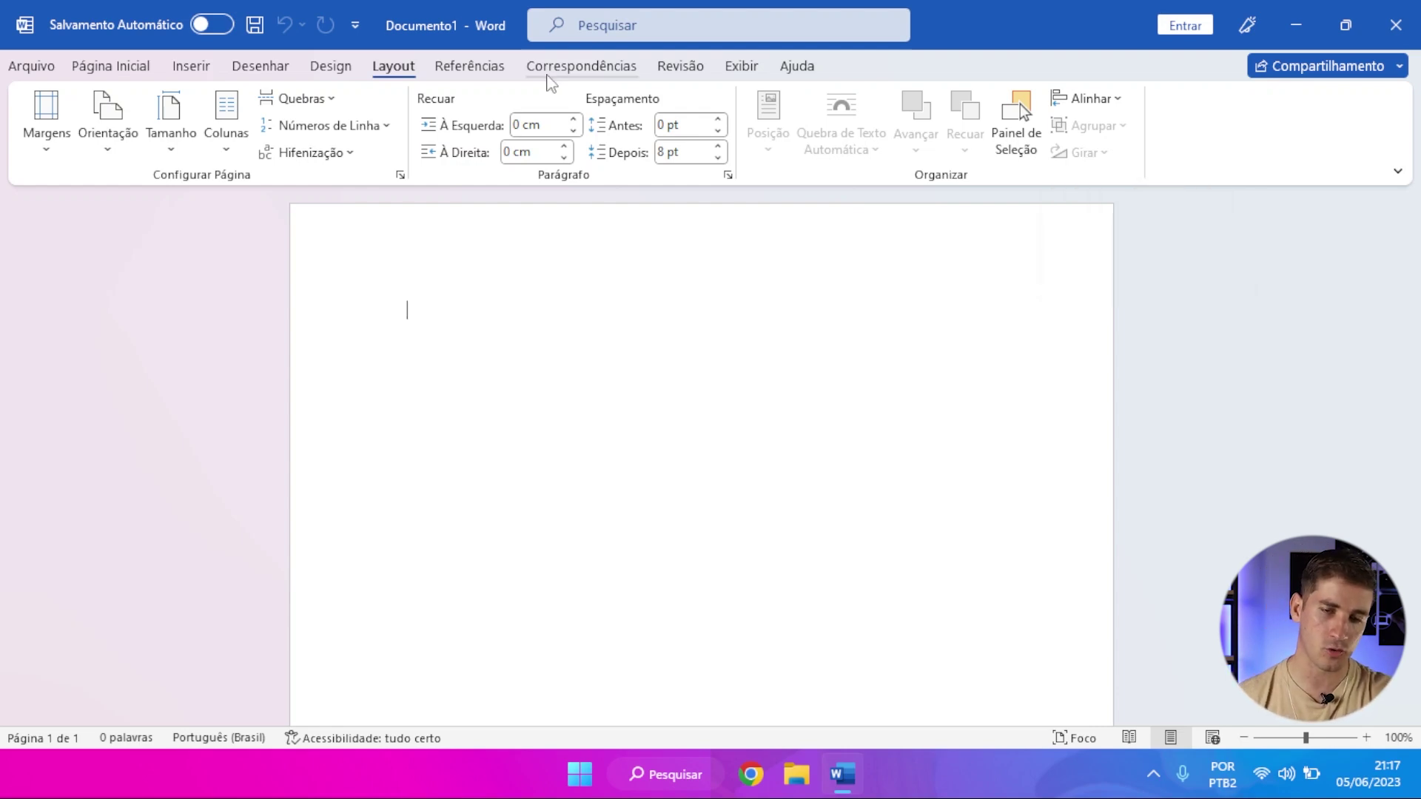
pyautogui.click(471, 69)
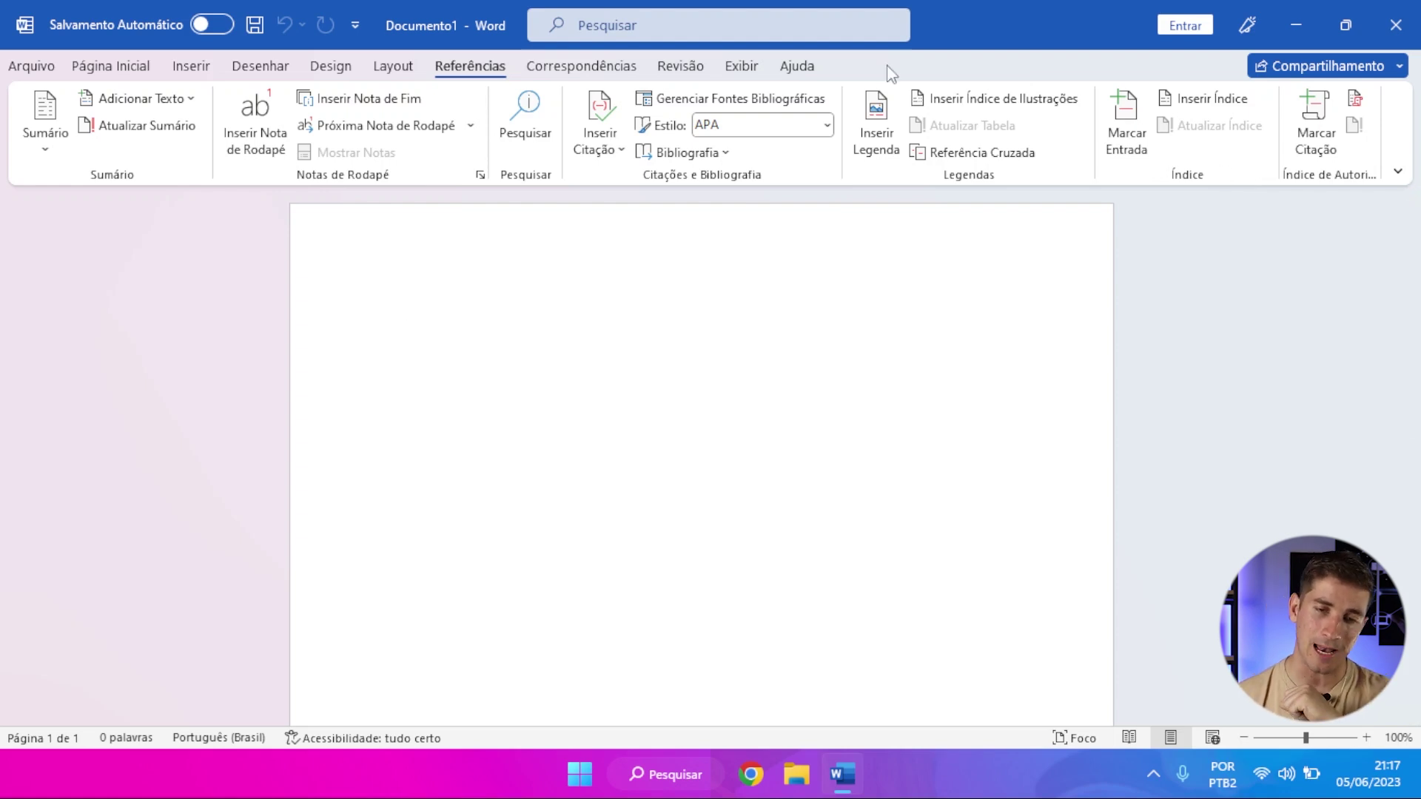
pyautogui.click(575, 66)
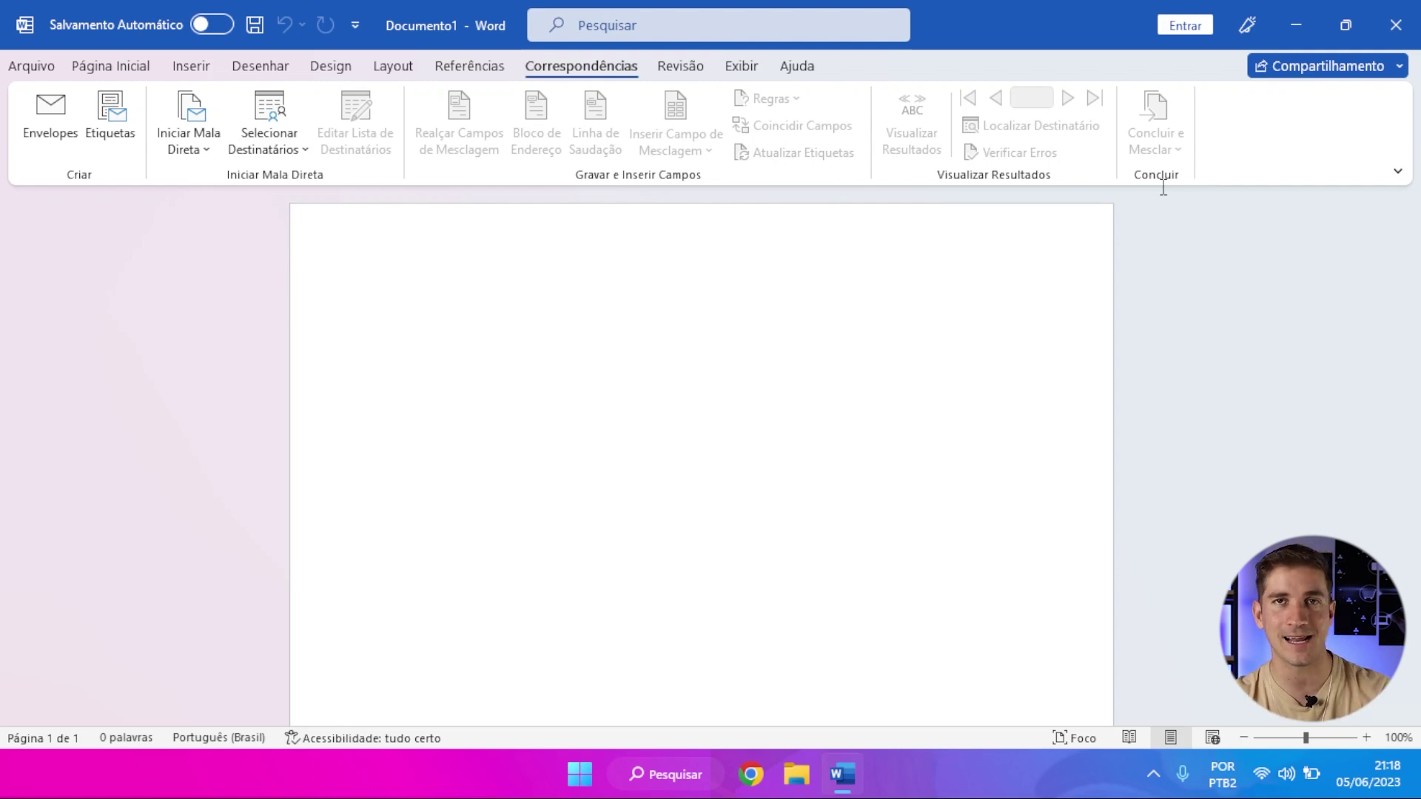
pyautogui.click(690, 66)
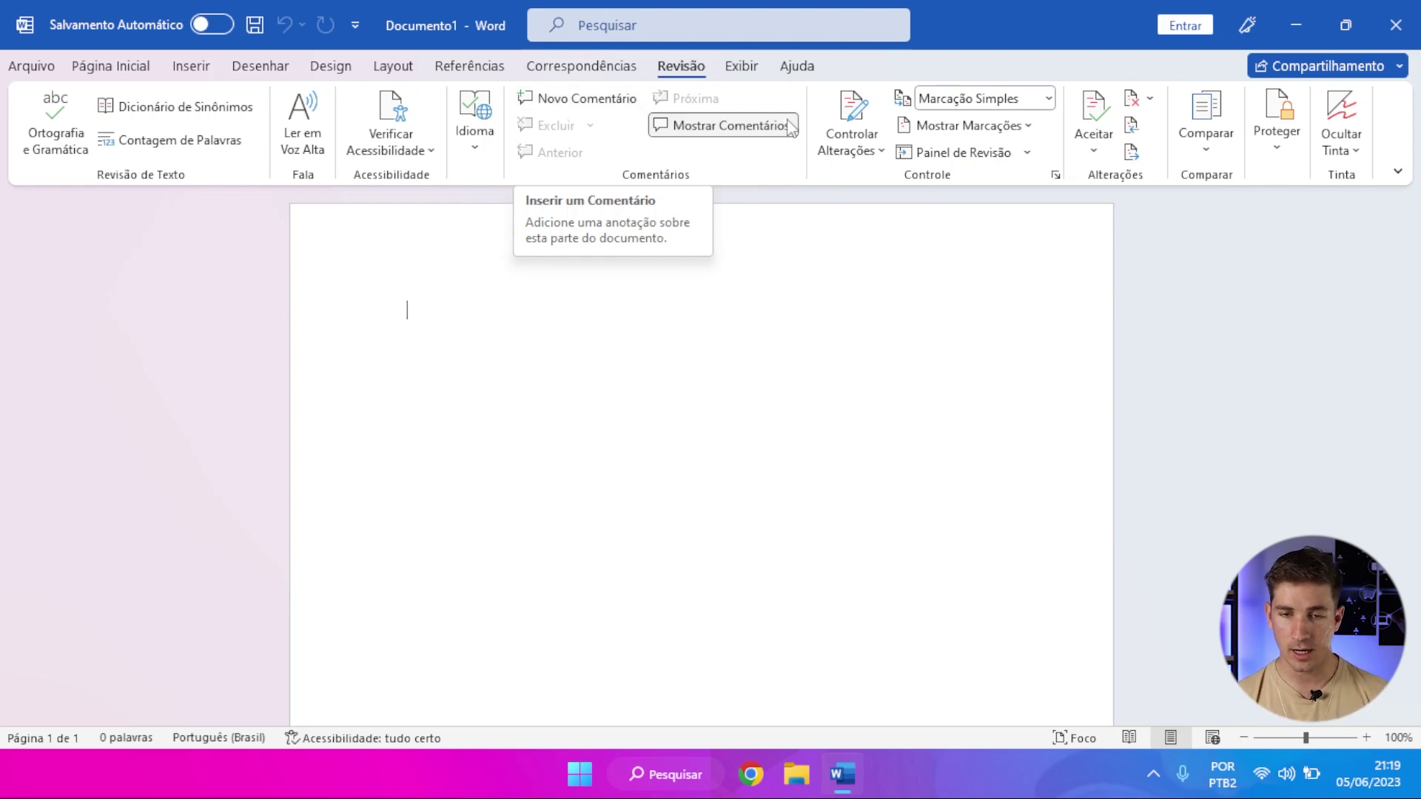
pyautogui.click(862, 124)
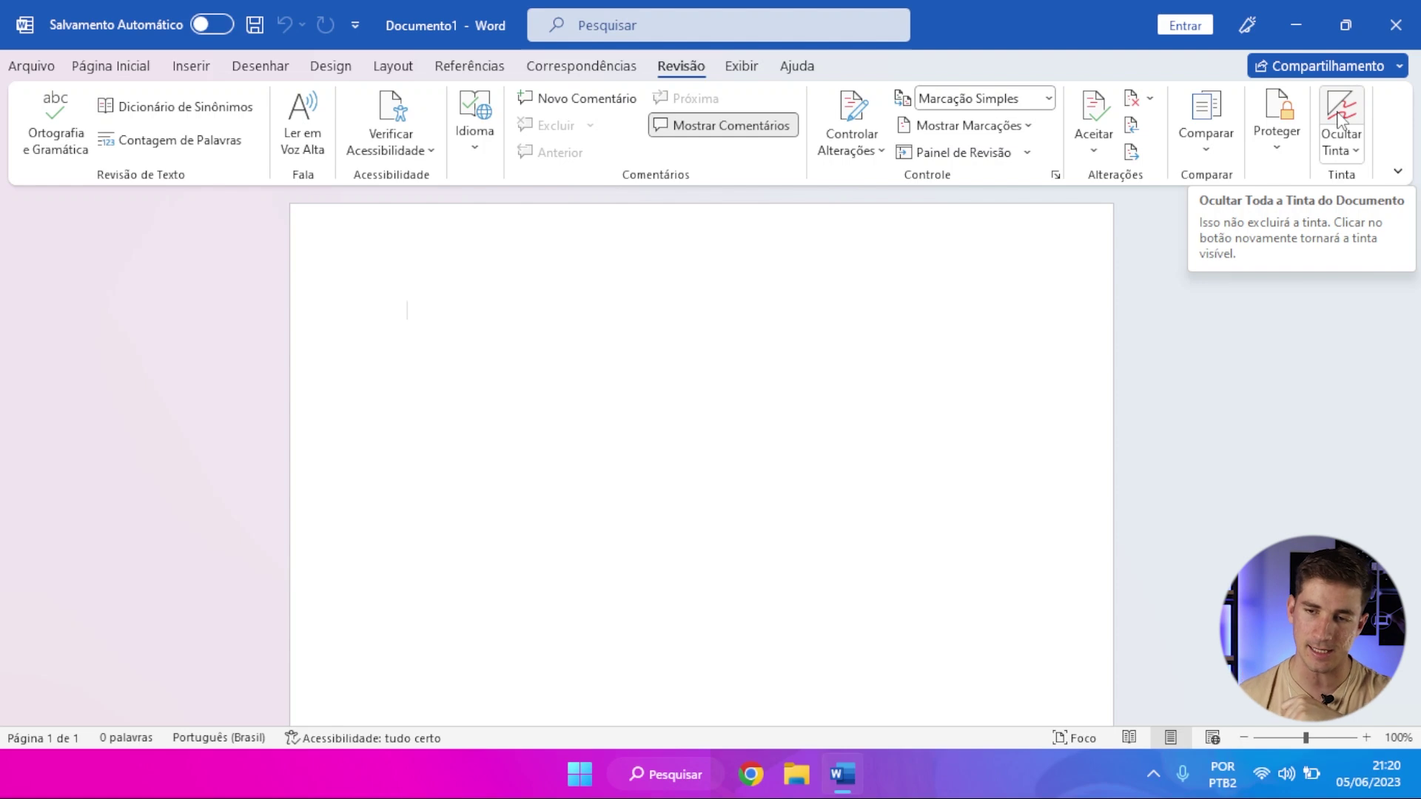
# - Show the ruler, the gridlines and the navigation pane in the document view
pyautogui.click(744, 68)
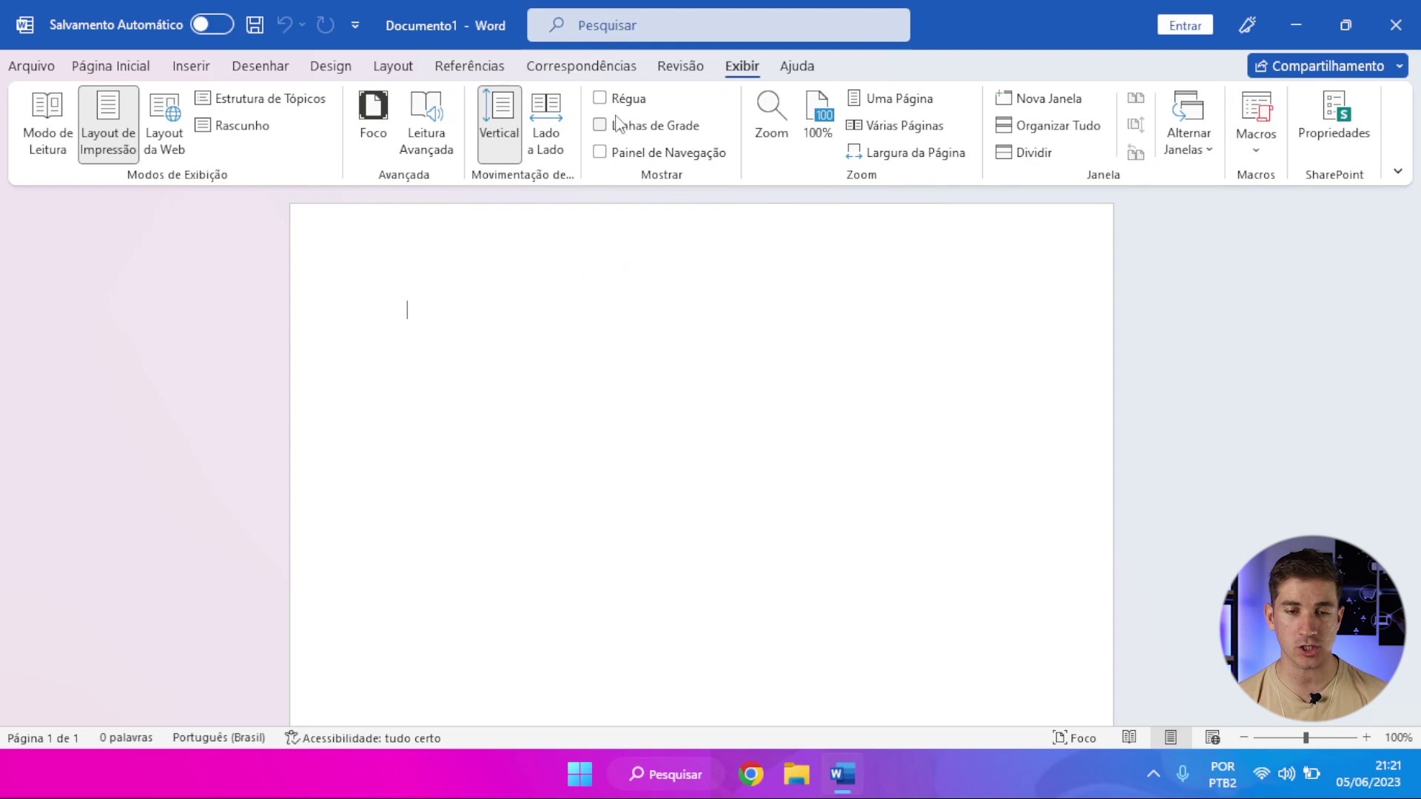
pyautogui.click(600, 98)
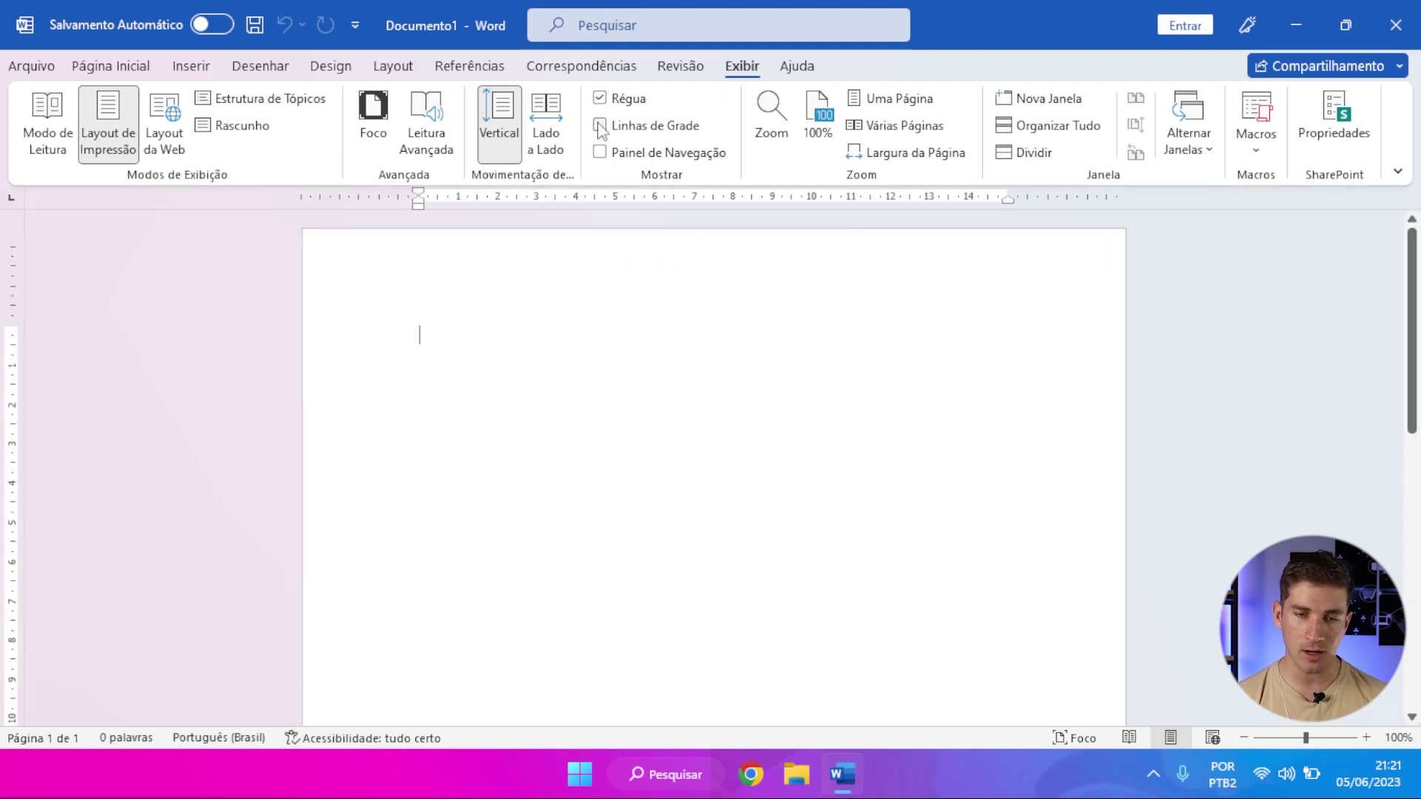
pyautogui.click(599, 126)
pyautogui.click(599, 153)
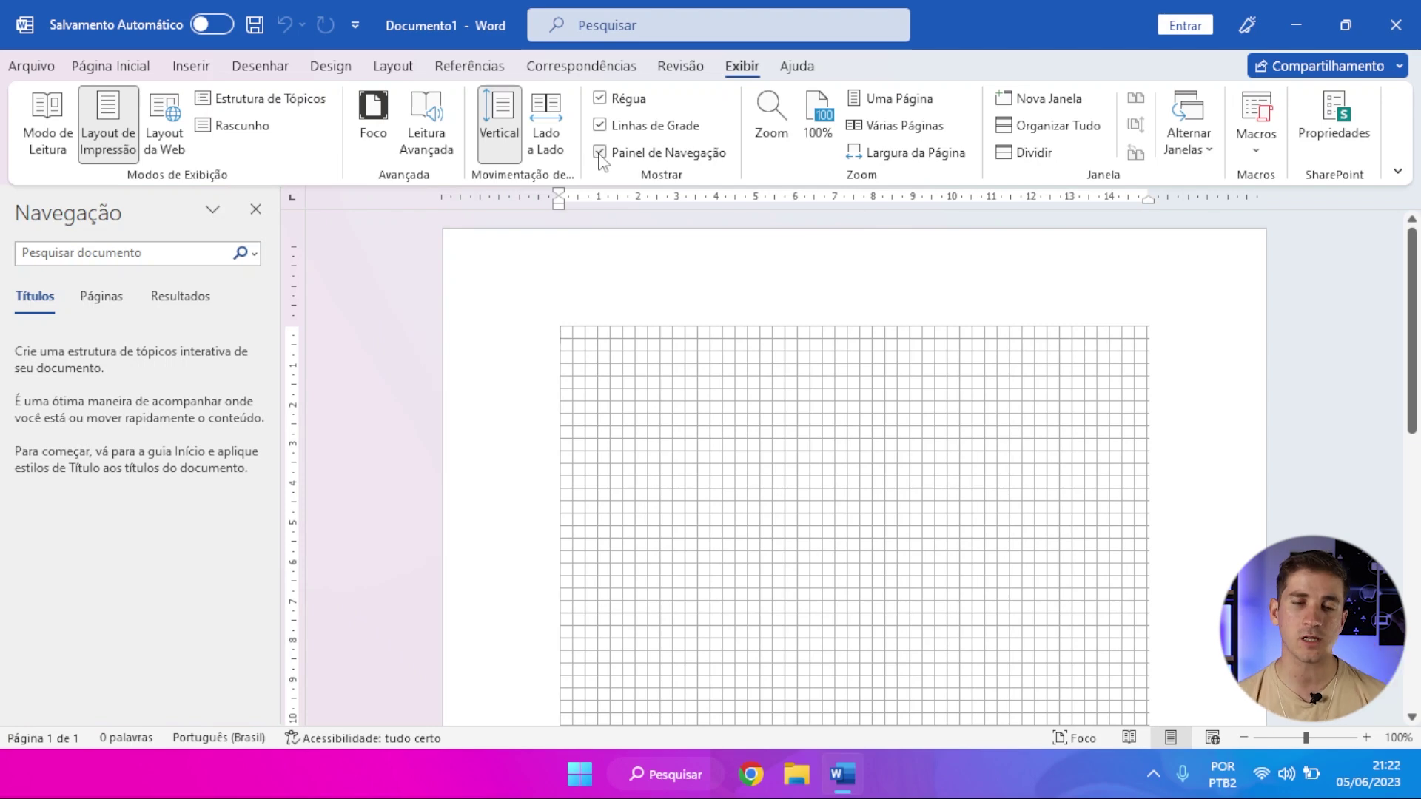
# - Hide the navigation pane, the gridlines and the ruler, and view the available help commands
pyautogui.click(599, 154)
pyautogui.click(599, 126)
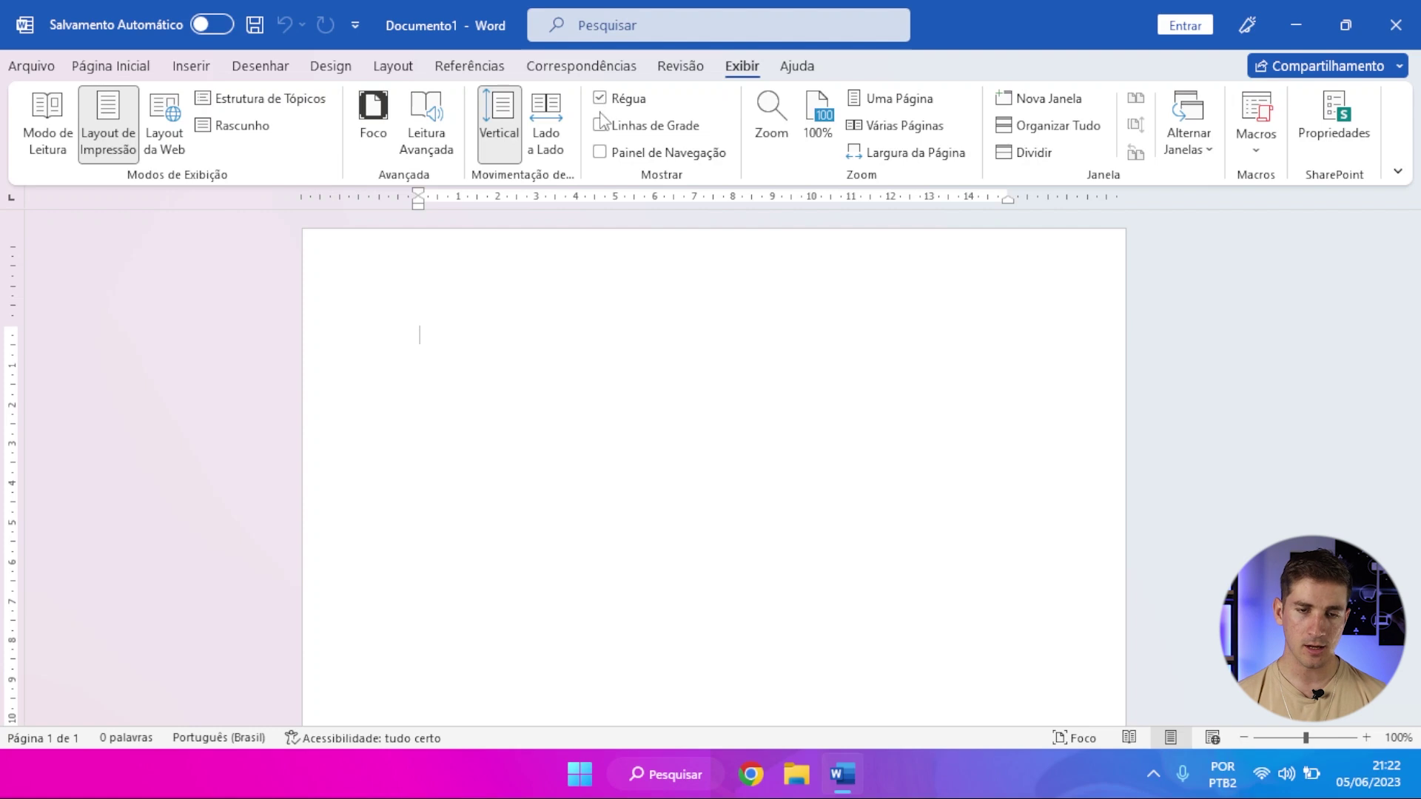
pyautogui.click(600, 98)
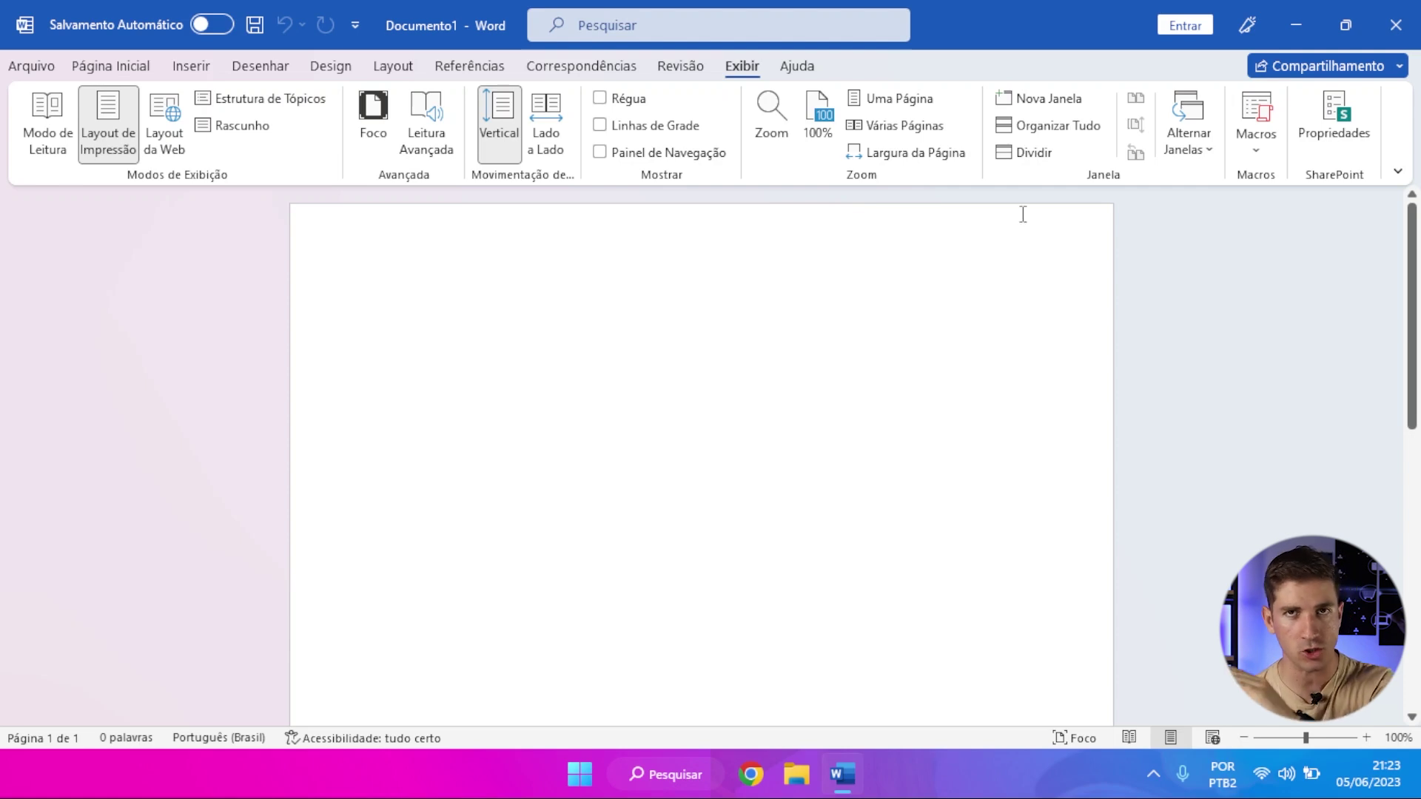
pyautogui.click(802, 68)
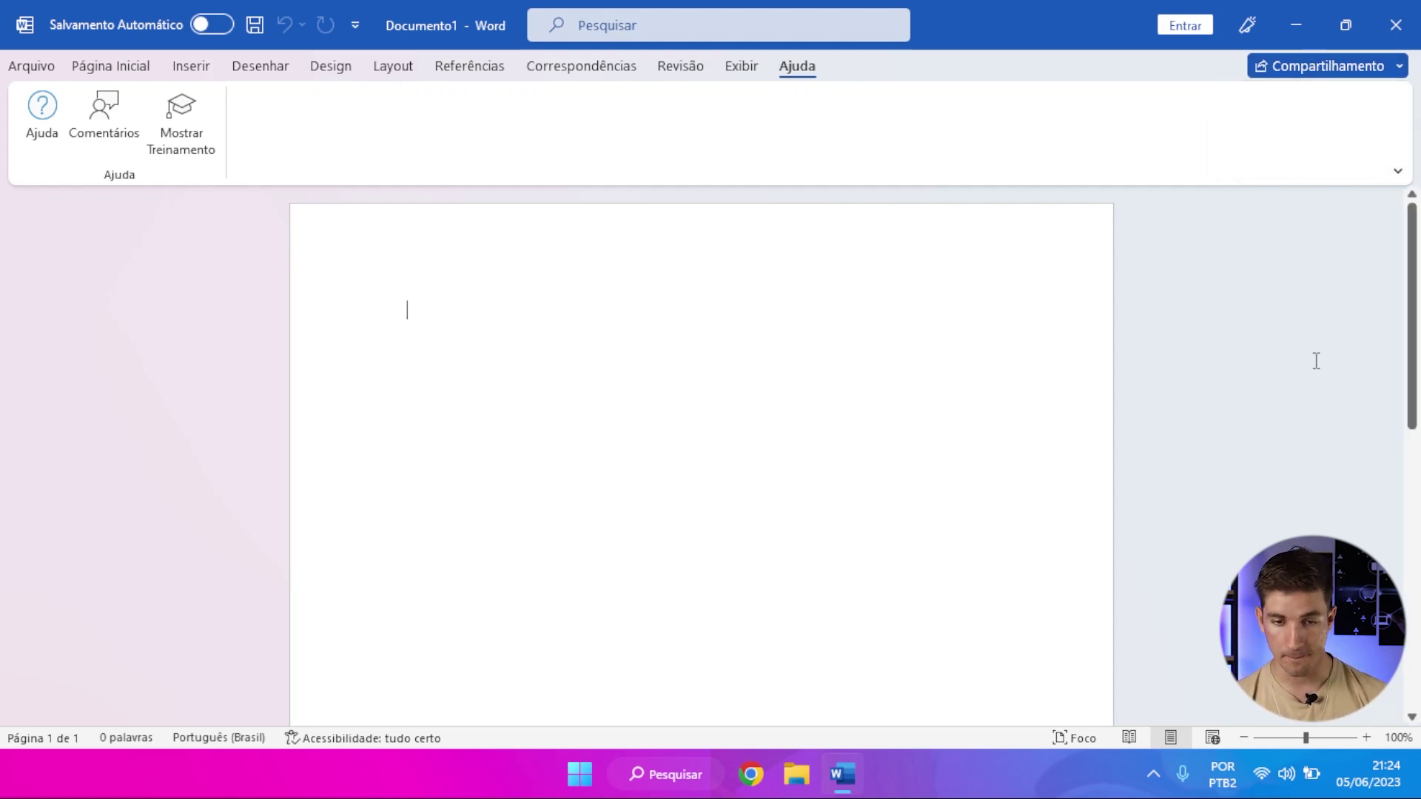
# - Return to the home commands and enter the sample text "Dushudhsudh odskosdkoskdos kpdskspokdoskdo" in the blank document
pyautogui.click(83, 70)
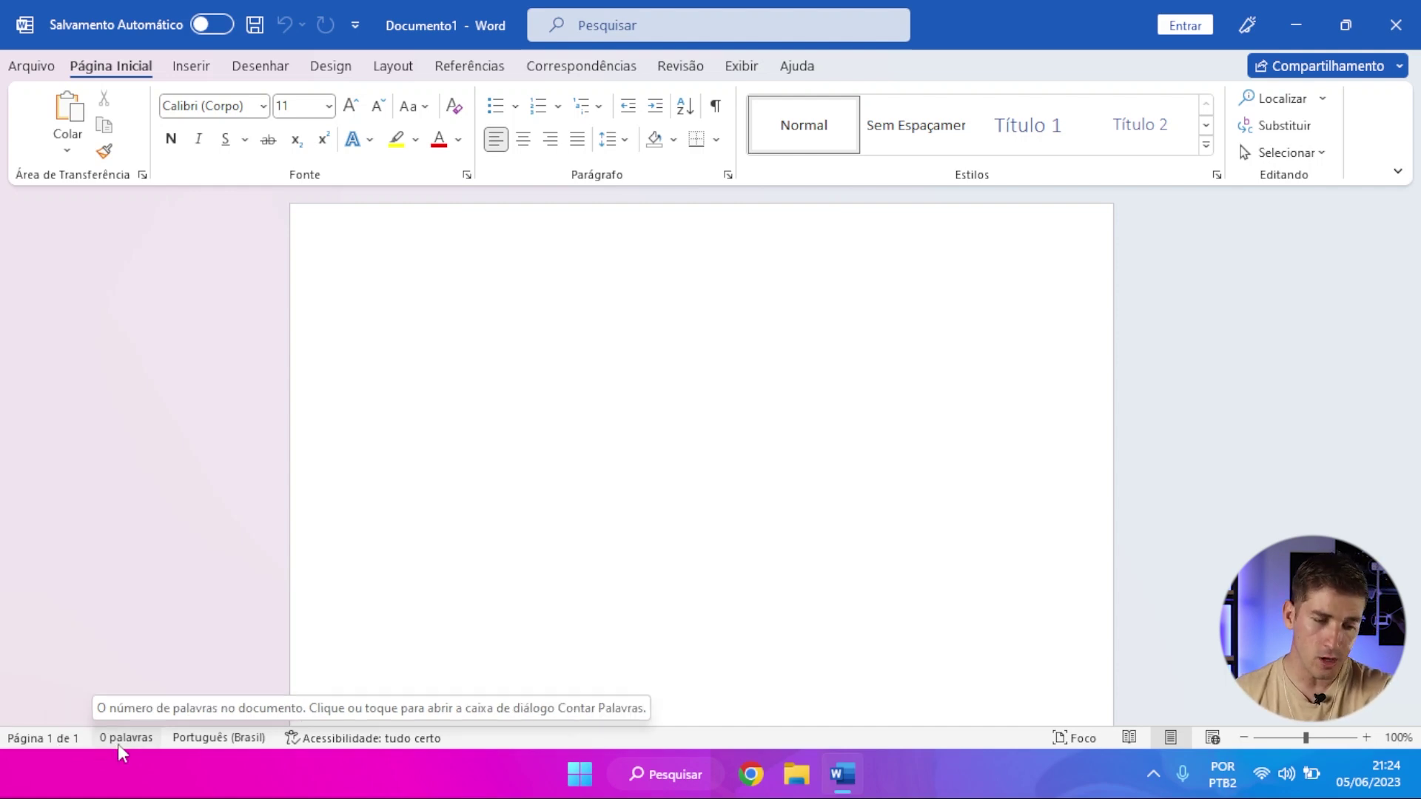
pyautogui.write('dushu')
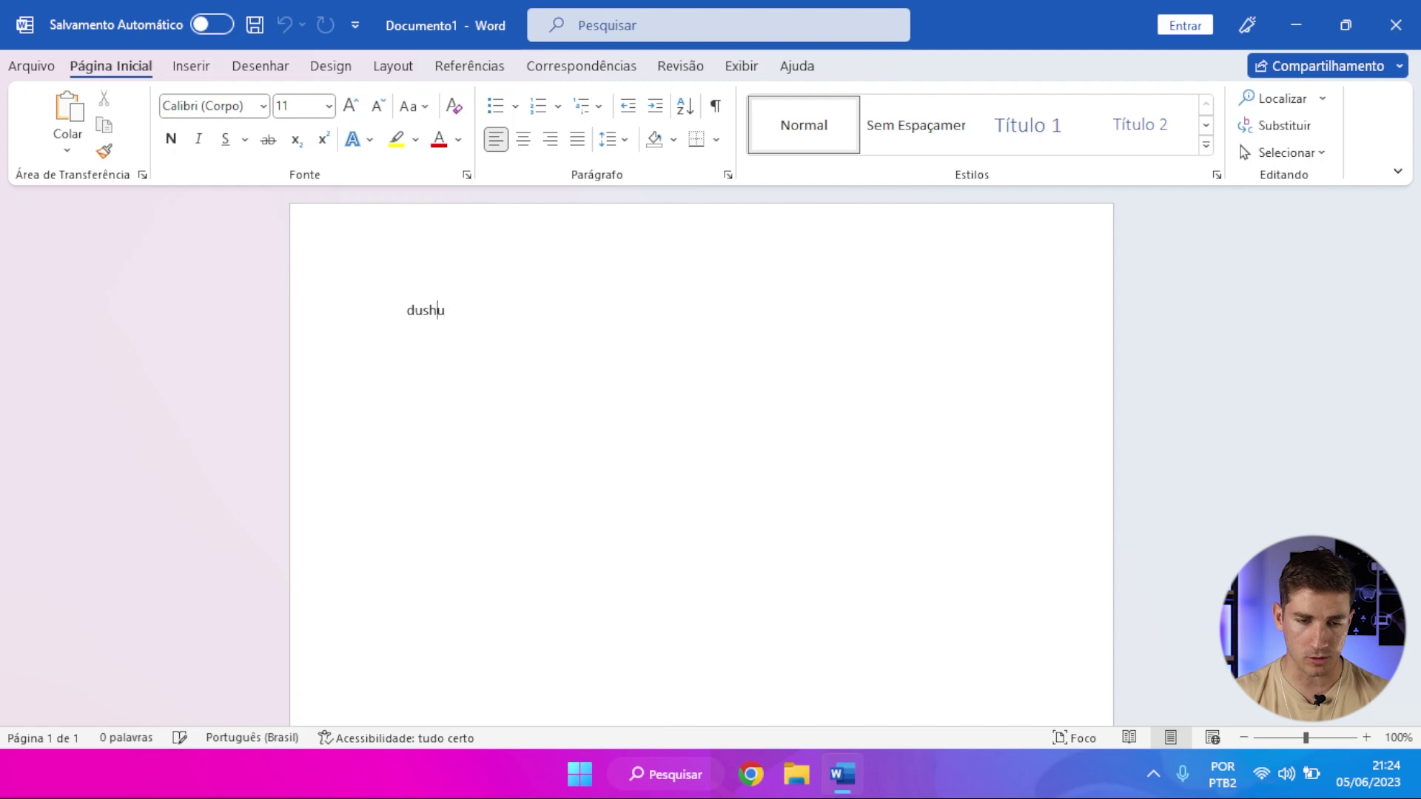
pyautogui.write('dhsudh odskosdkoskdos kpds')
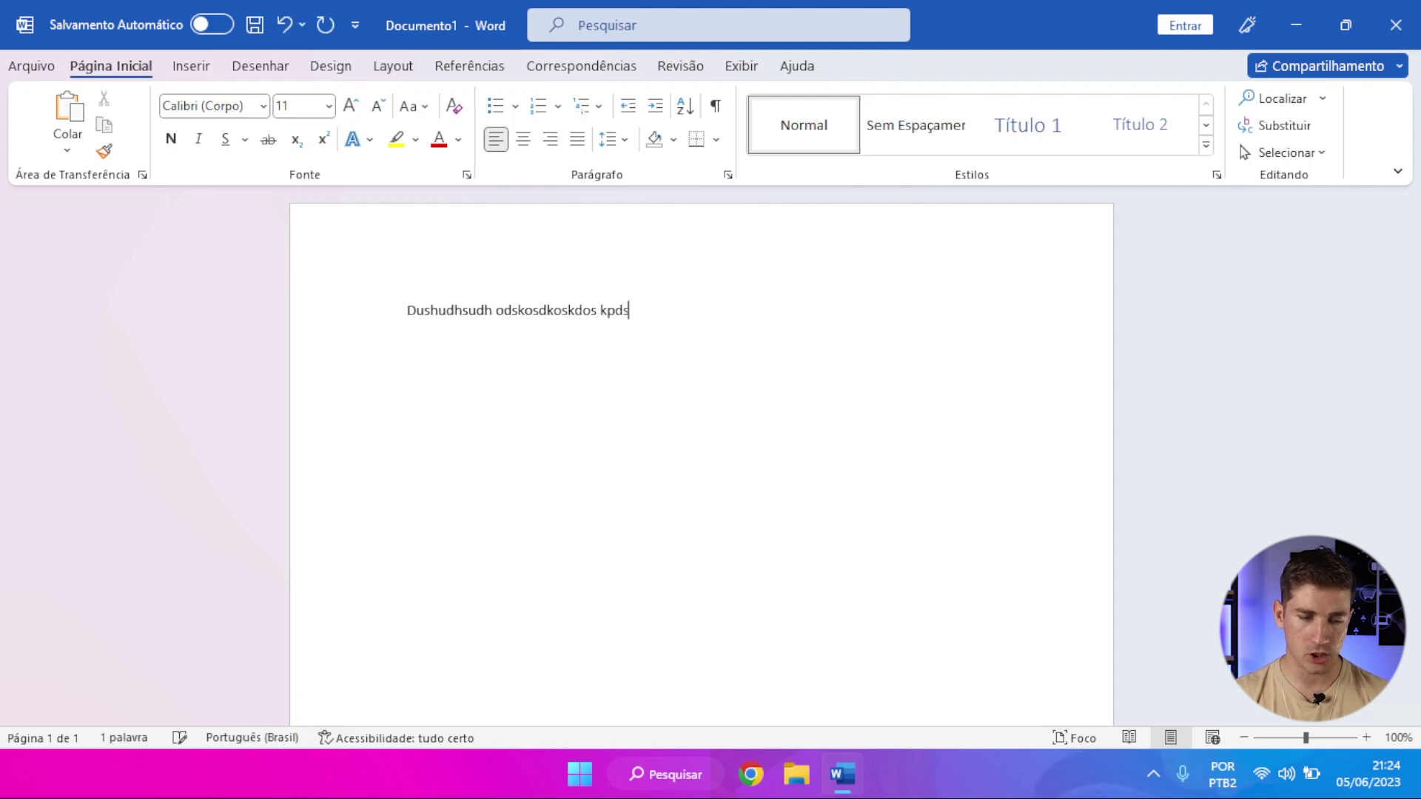
pyautogui.write('kspokdoskdo')
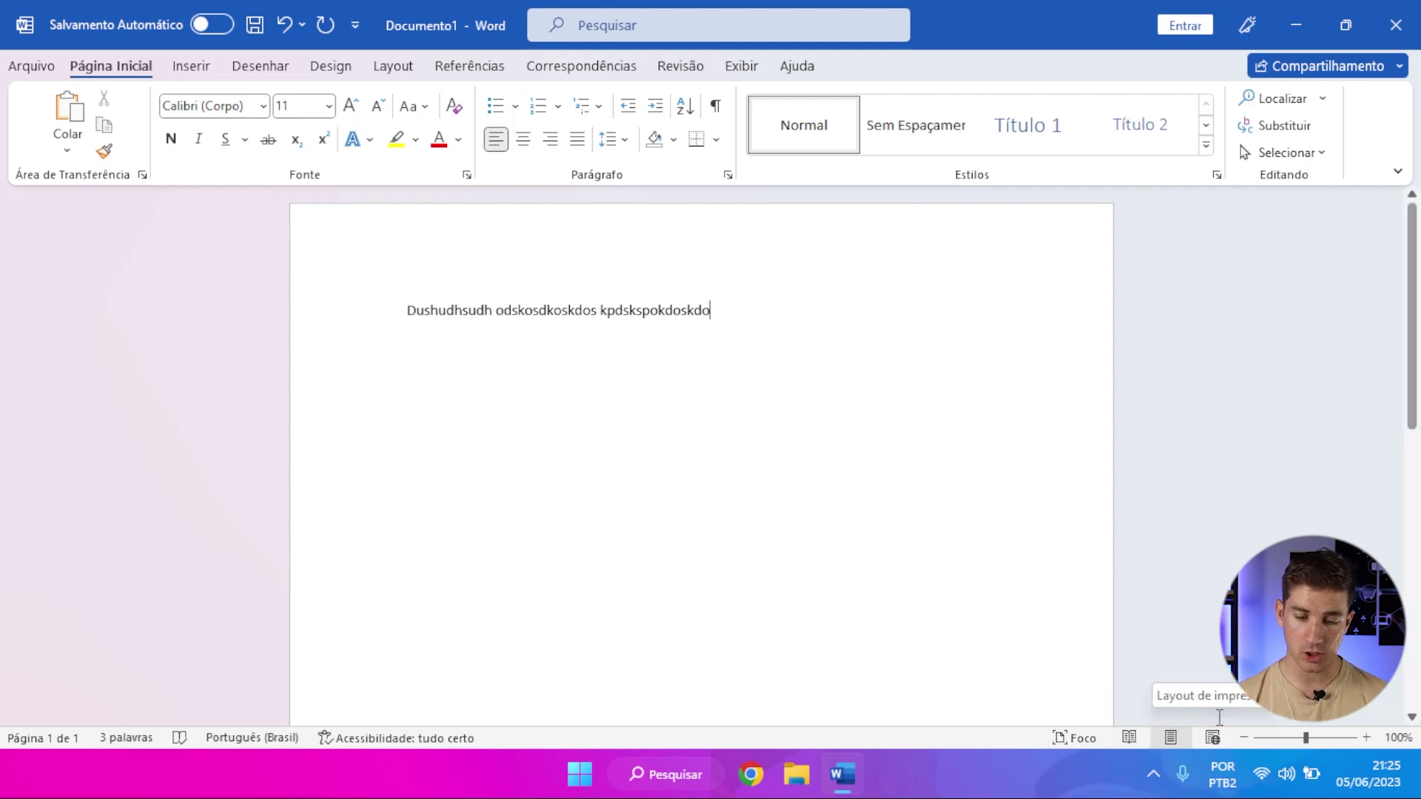
# - Try the page zoom at 60% and at a larger magnification, restore it to 100%, and look further down the page
pyautogui.moveTo(1305, 738); pyautogui.dragTo(1291, 738)
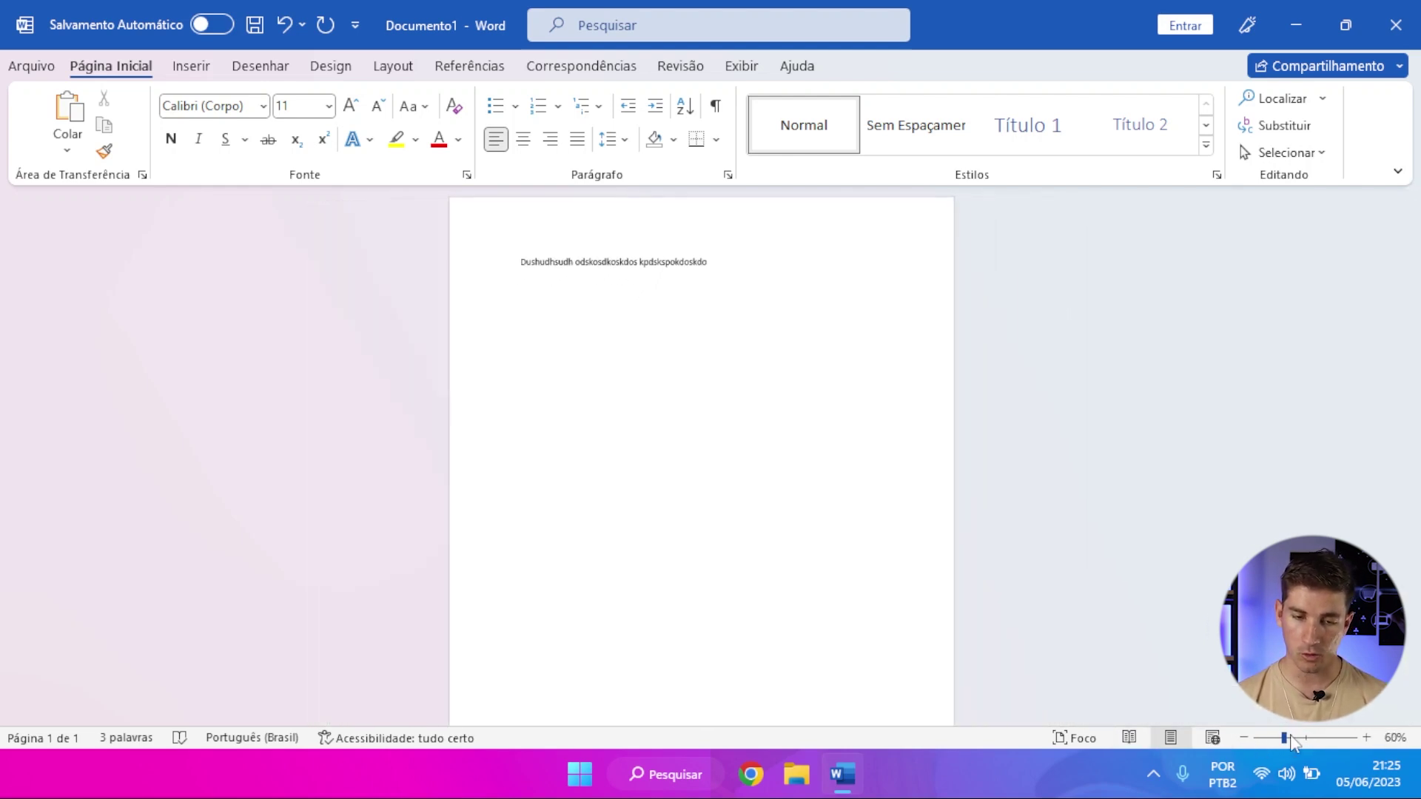
pyautogui.click(1343, 738)
pyautogui.moveTo(1343, 738); pyautogui.dragTo(1306, 739)
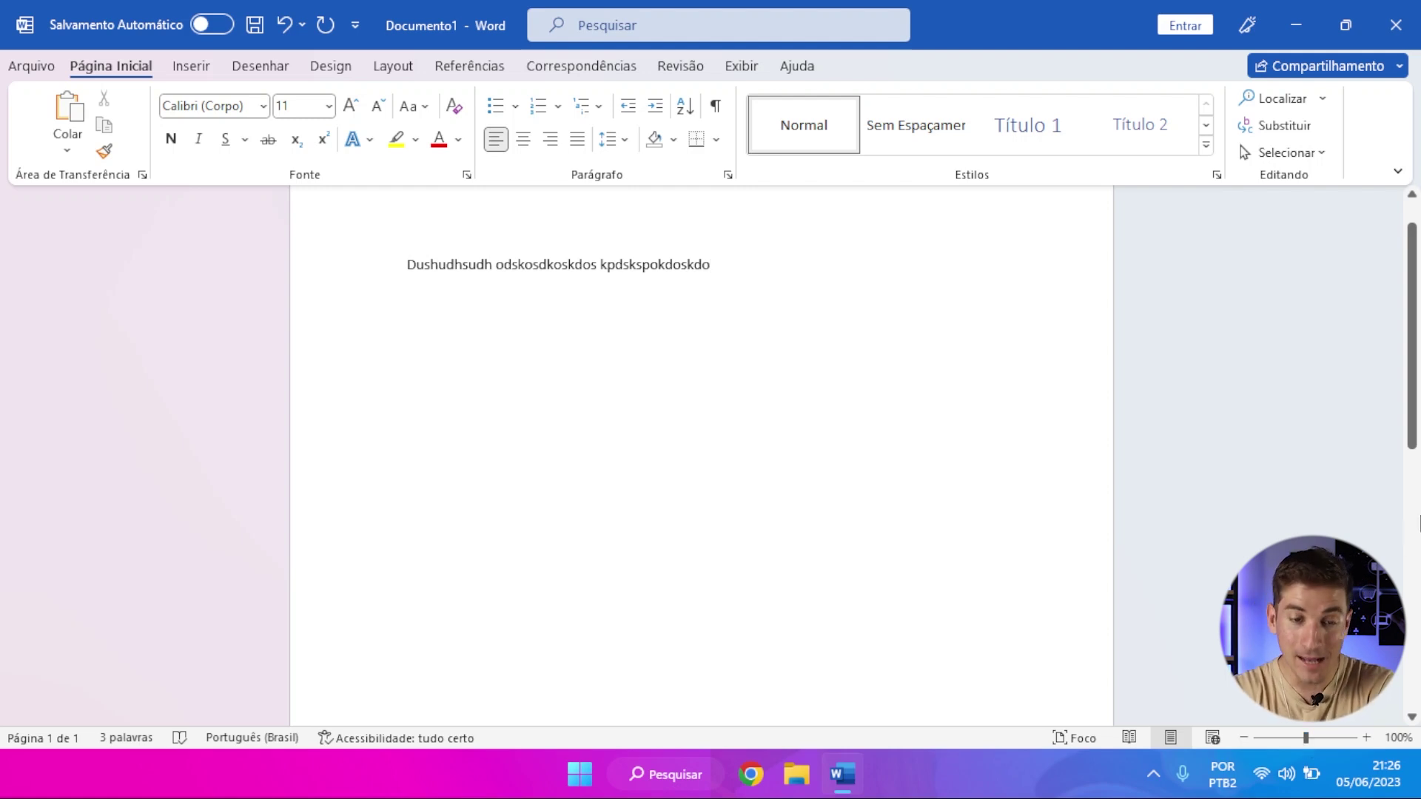
pyautogui.scroll(-5, 1414, 392)
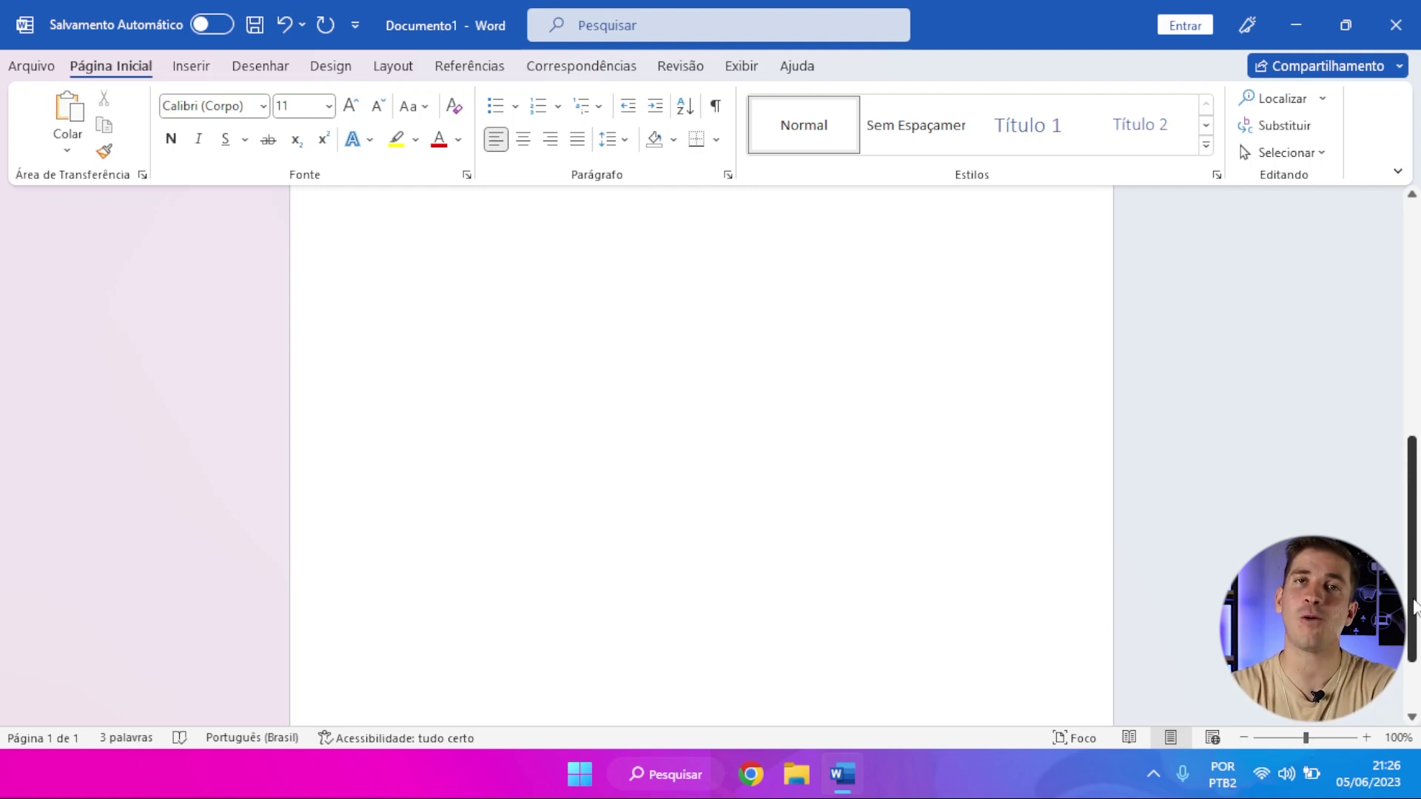